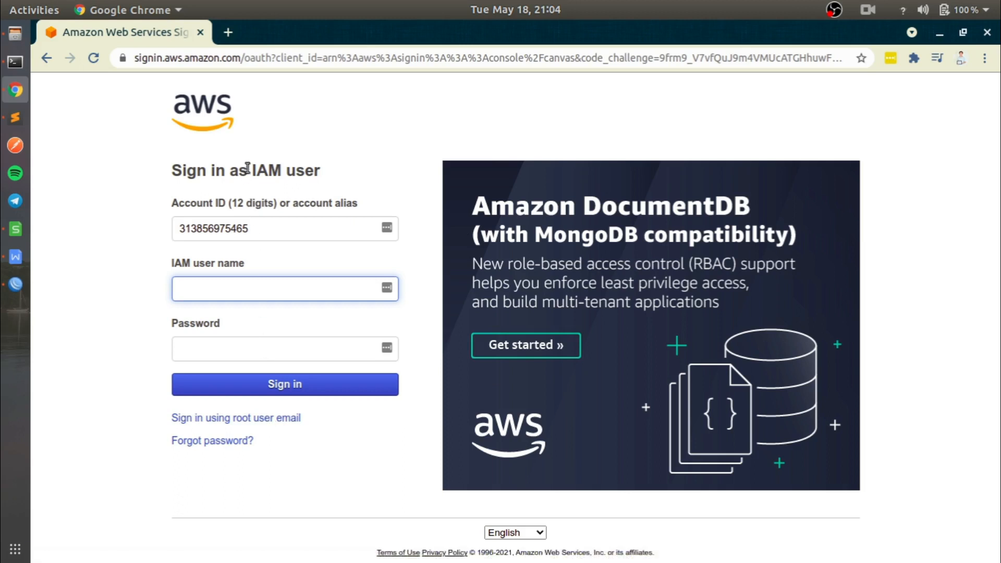
{"action": "left_click_drag", "start_coordinate": [251, 169], "coordinate": [349, 170]}
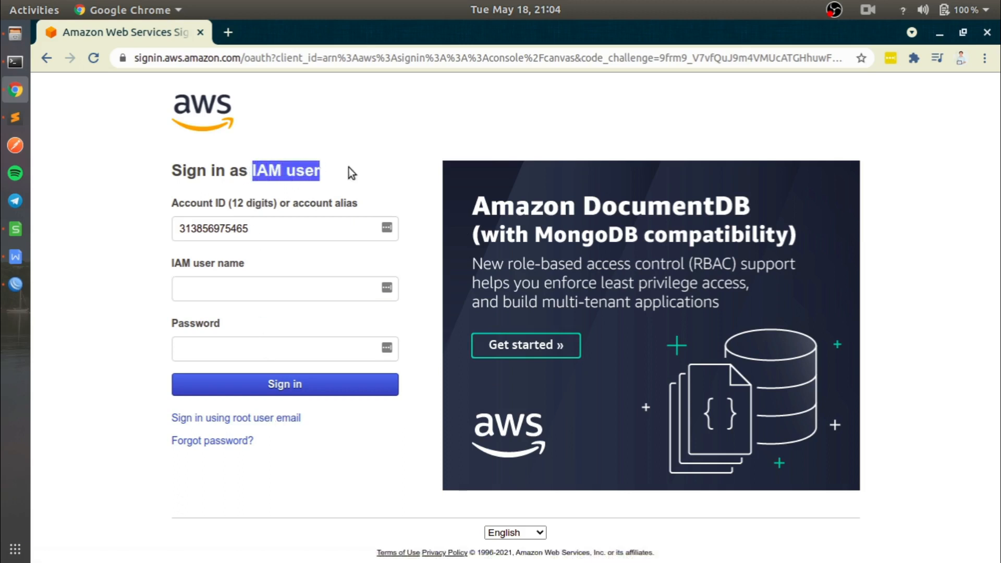
{"action": "left_click", "coordinate": [373, 132]}
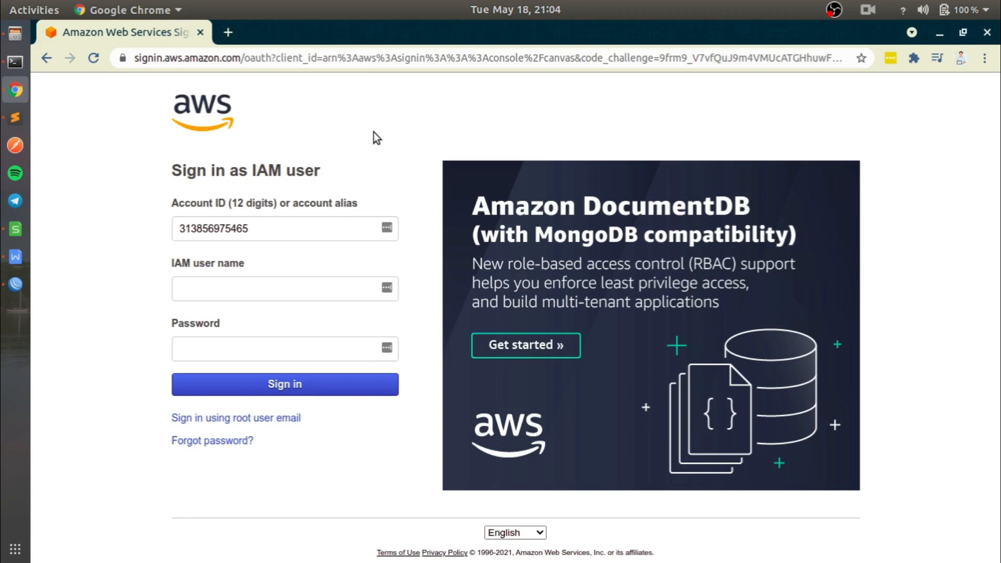
{"action": "double_click", "coordinate": [254, 170]}
{"action": "left_click_drag", "start_coordinate": [291, 170], "coordinate": [329, 171]}
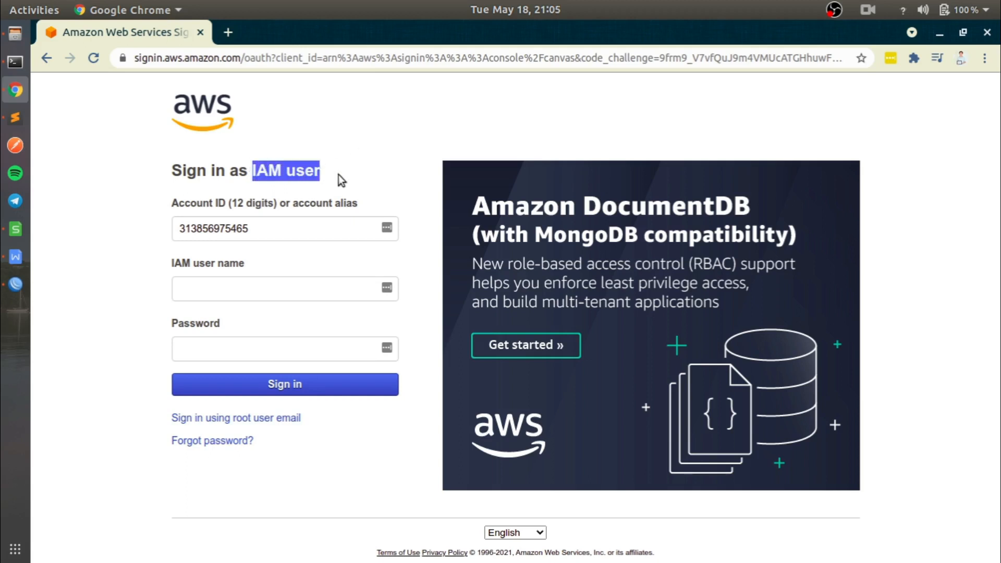
- Sign in to the AWS console as an IAM user by entering the IAM user name and the account password
{"action": "left_click", "coordinate": [326, 295]}
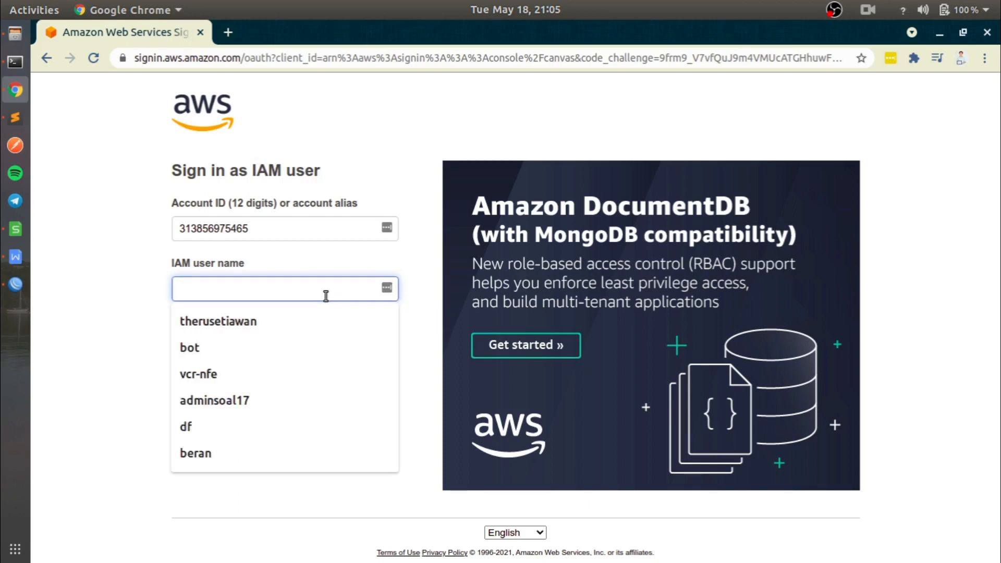
{"action": "left_click", "coordinate": [121, 301]}
{"action": "left_click", "coordinate": [274, 349]}
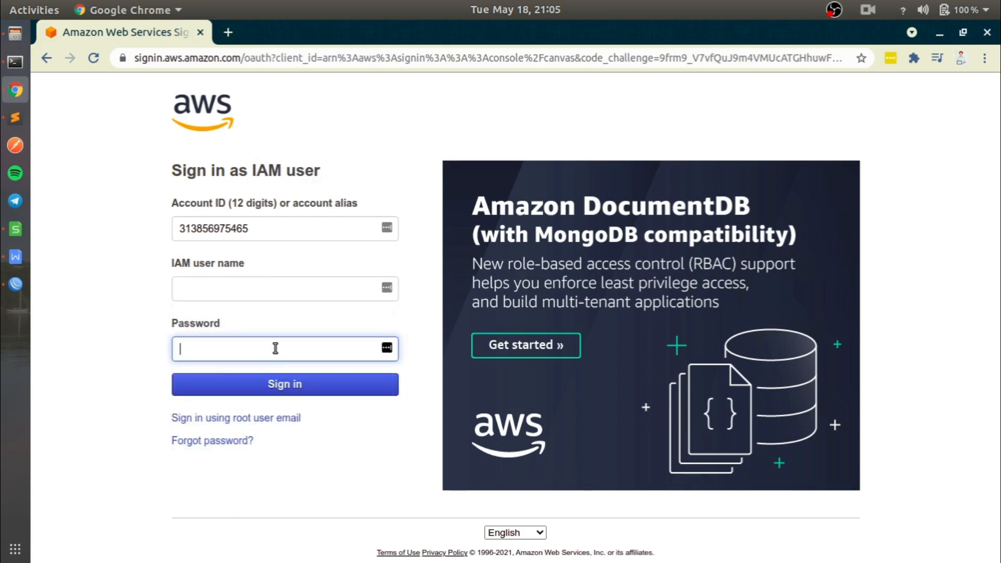
{"action": "left_click", "coordinate": [335, 283]}
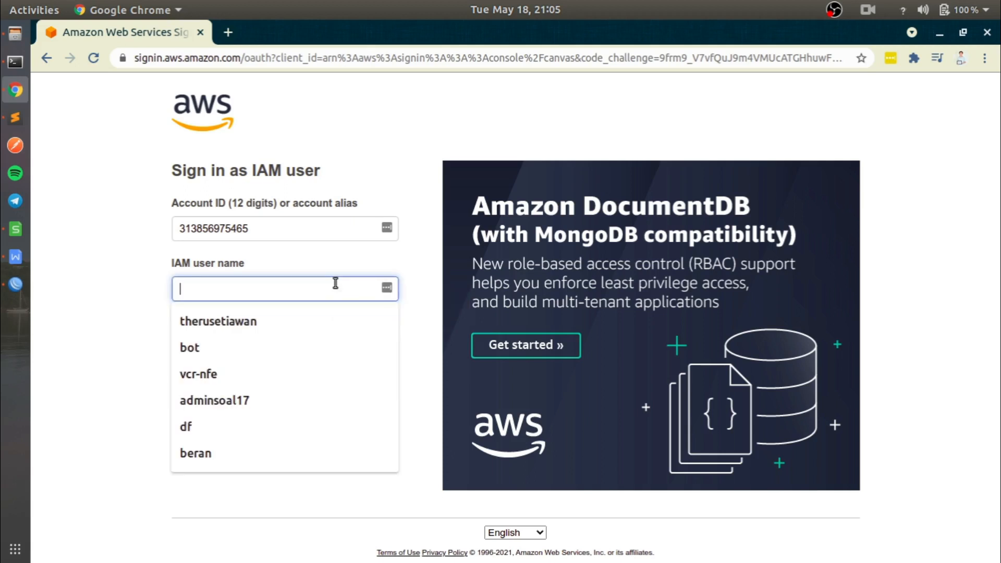
{"action": "type", "text": "heru"}
{"action": "key", "text": "Tab"}
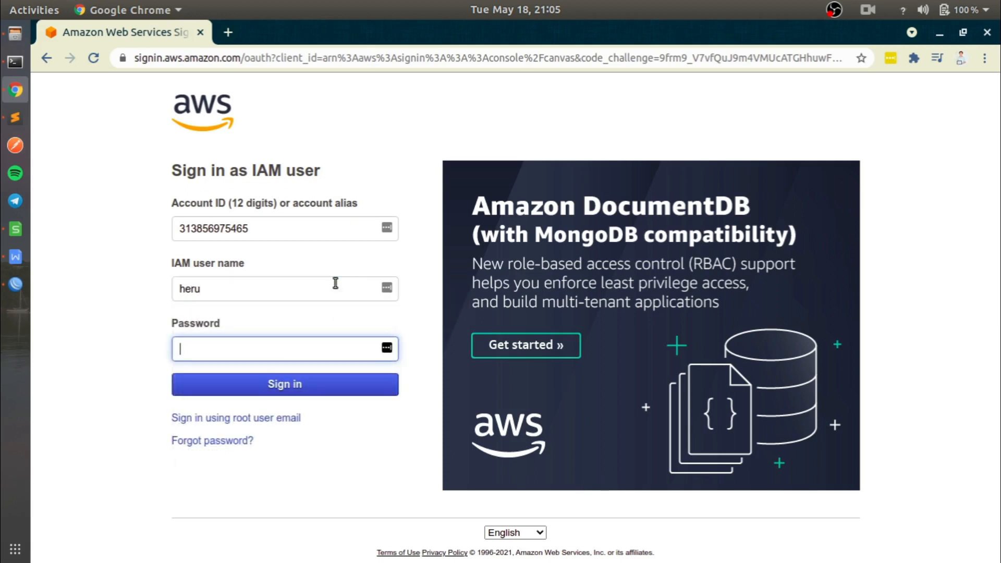
{"action": "type", "text": "••••••••••••"}
{"action": "left_click", "coordinate": [315, 390]}
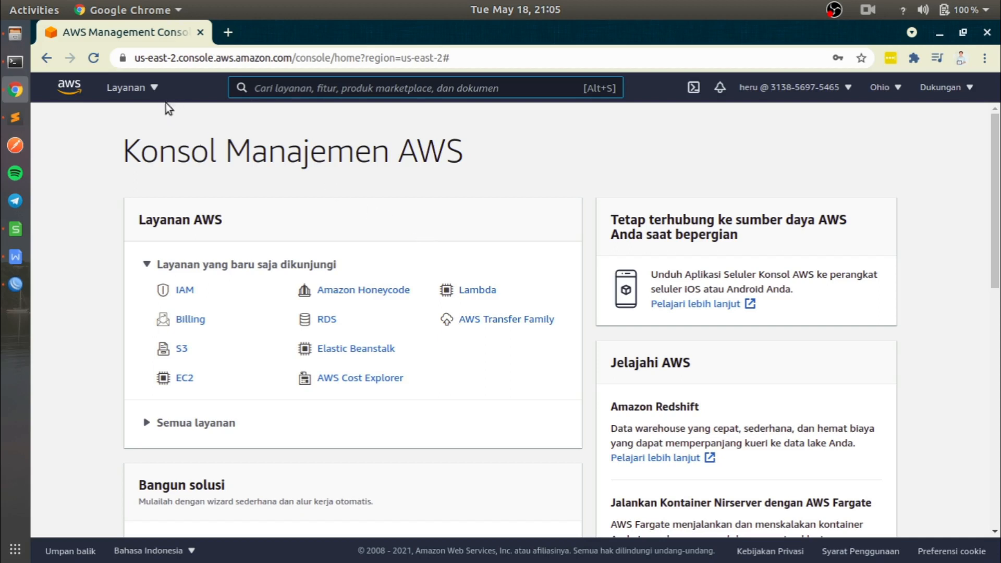
{"action": "left_click", "coordinate": [155, 90]}
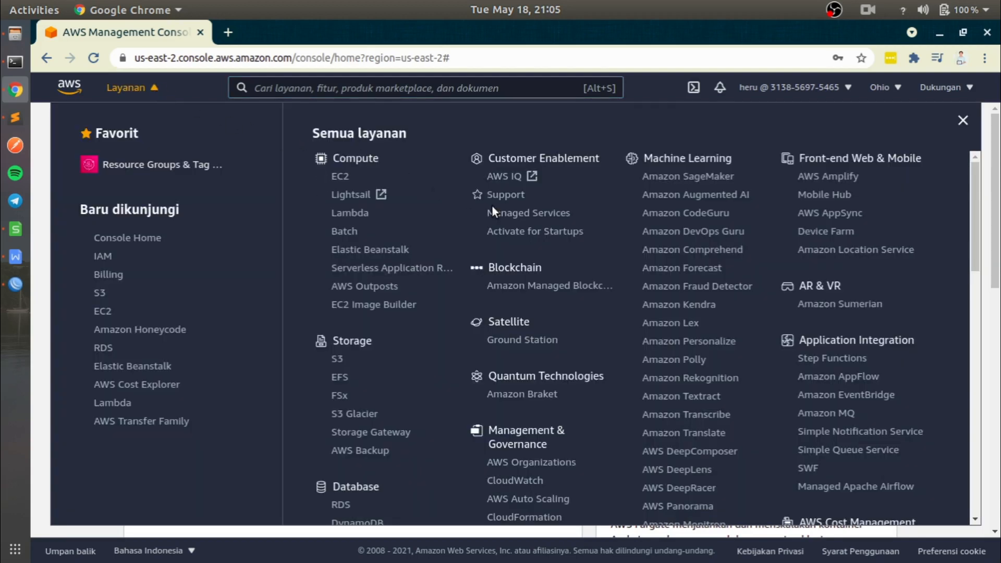
{"action": "left_click_drag", "start_coordinate": [972, 205], "coordinate": [957, 171]}
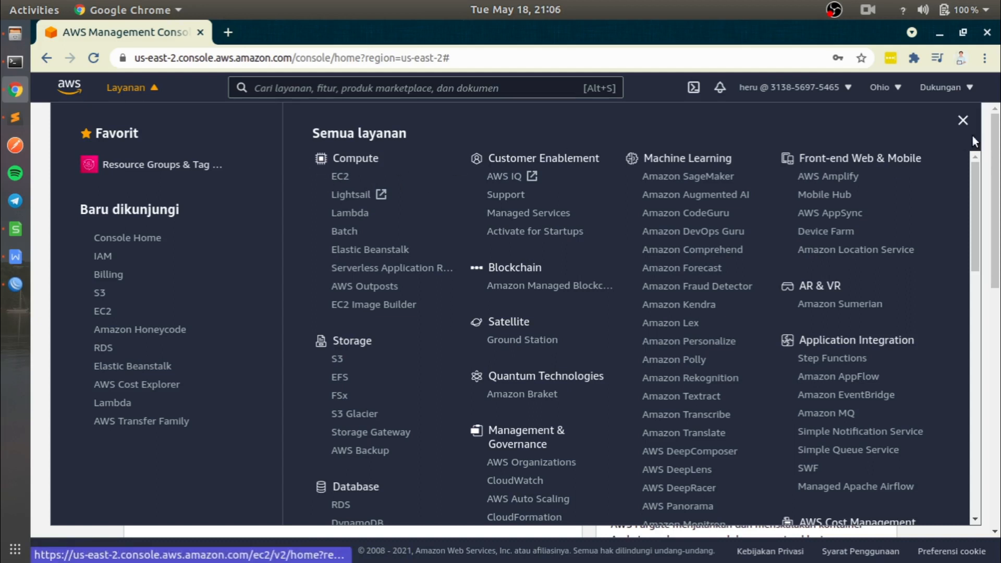
{"action": "left_click", "coordinate": [964, 120]}
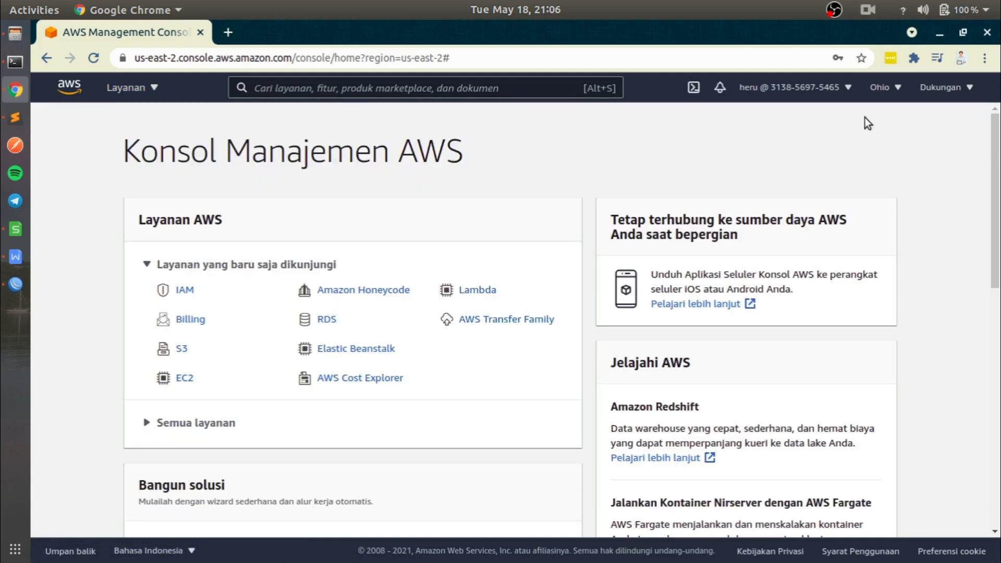
- Switch the console's region to Asia Pacific (Singapore) ap-southeast-1
{"action": "left_click", "coordinate": [892, 93]}
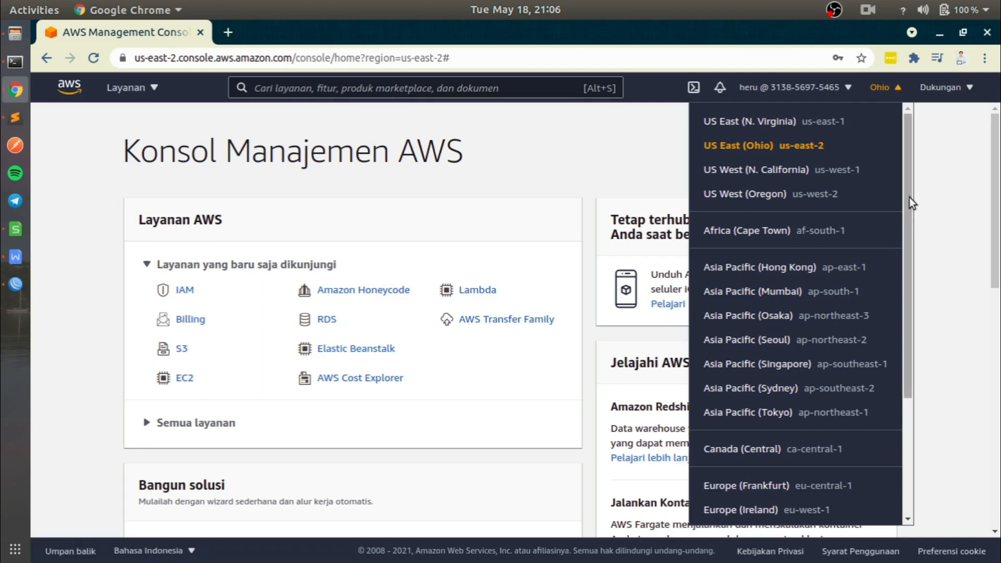
{"action": "left_click_drag", "start_coordinate": [904, 187], "coordinate": [908, 311]}
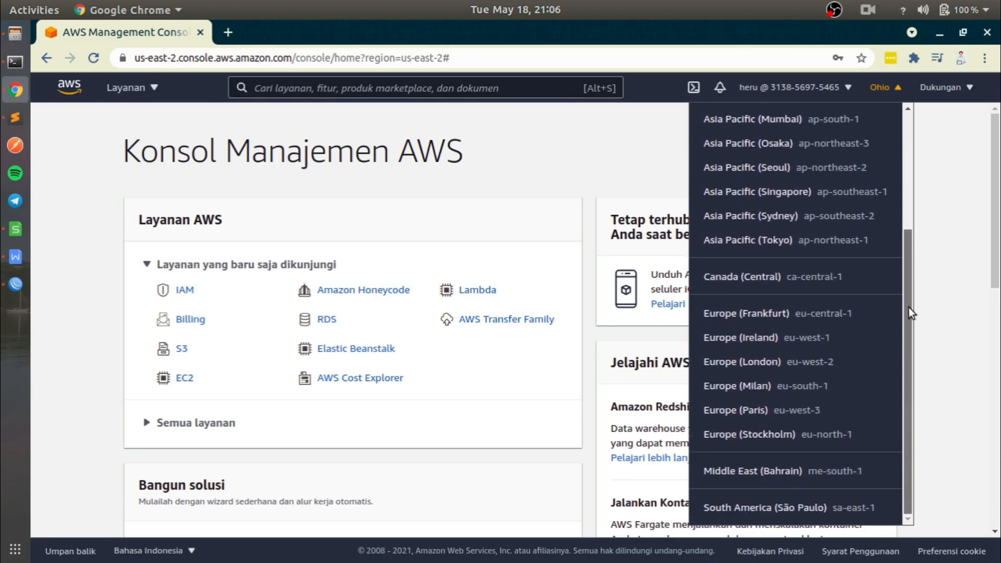
{"action": "left_click_drag", "start_coordinate": [909, 307], "coordinate": [911, 280]}
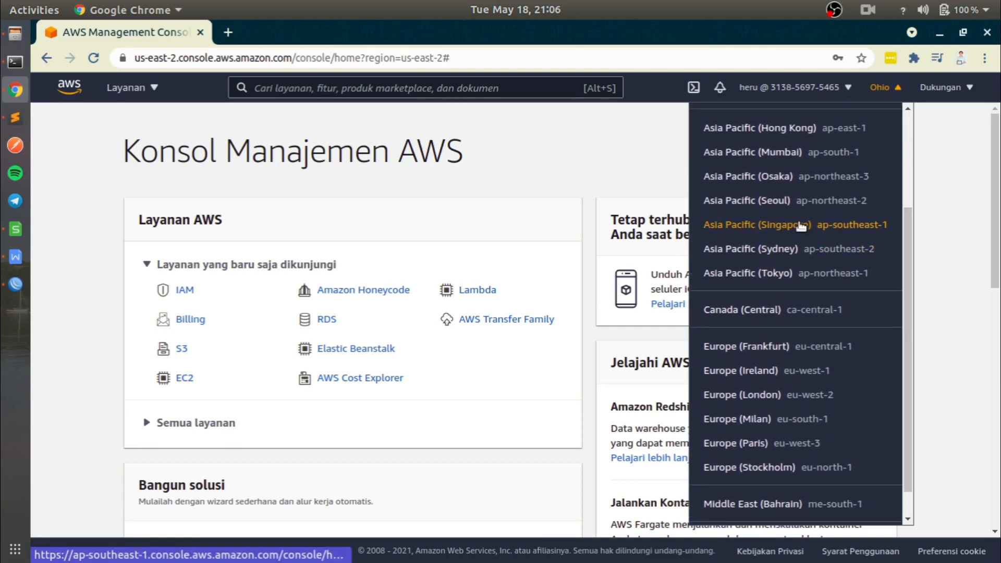
{"action": "left_click_drag", "start_coordinate": [908, 299], "coordinate": [912, 323]}
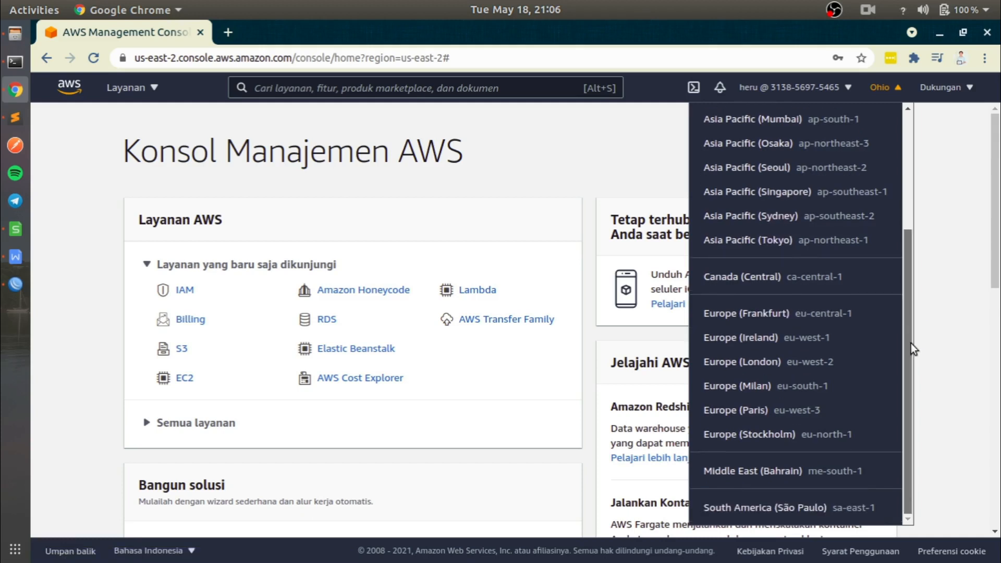
{"action": "scroll", "coordinate": [907, 337], "scroll_direction": "up", "scroll_amount": 3}
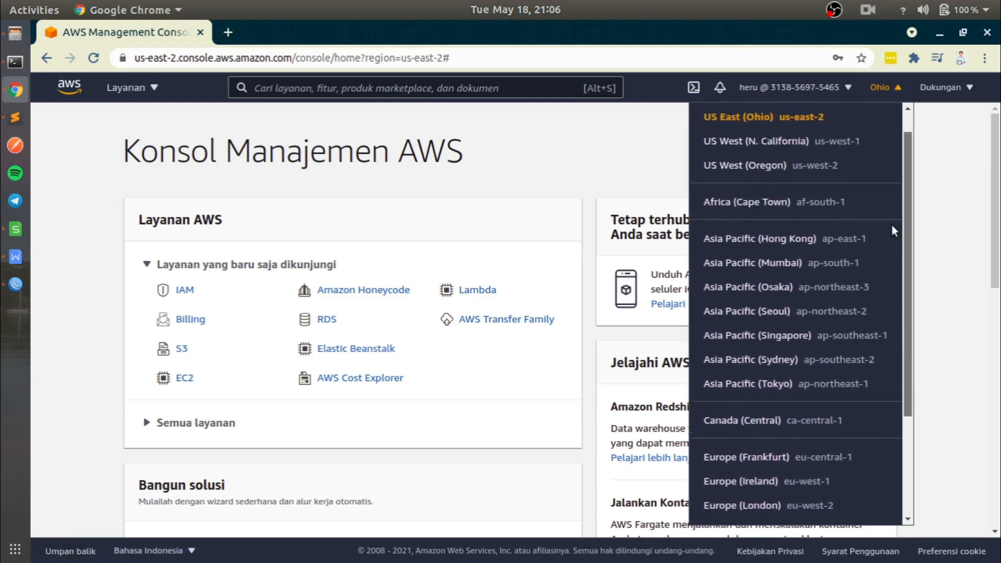
{"action": "scroll", "coordinate": [892, 228], "scroll_direction": "up", "scroll_amount": 1}
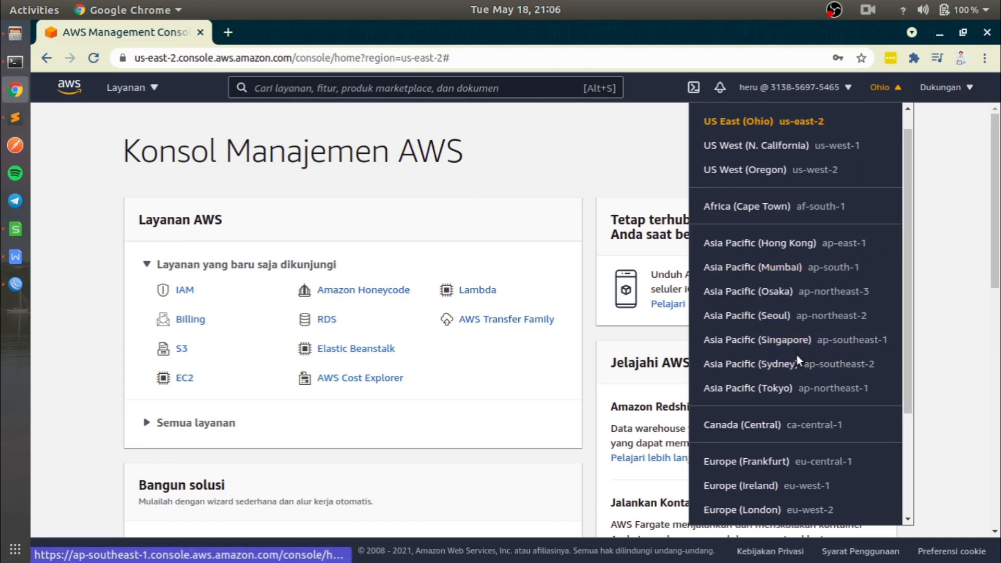
{"action": "left_click", "coordinate": [792, 340]}
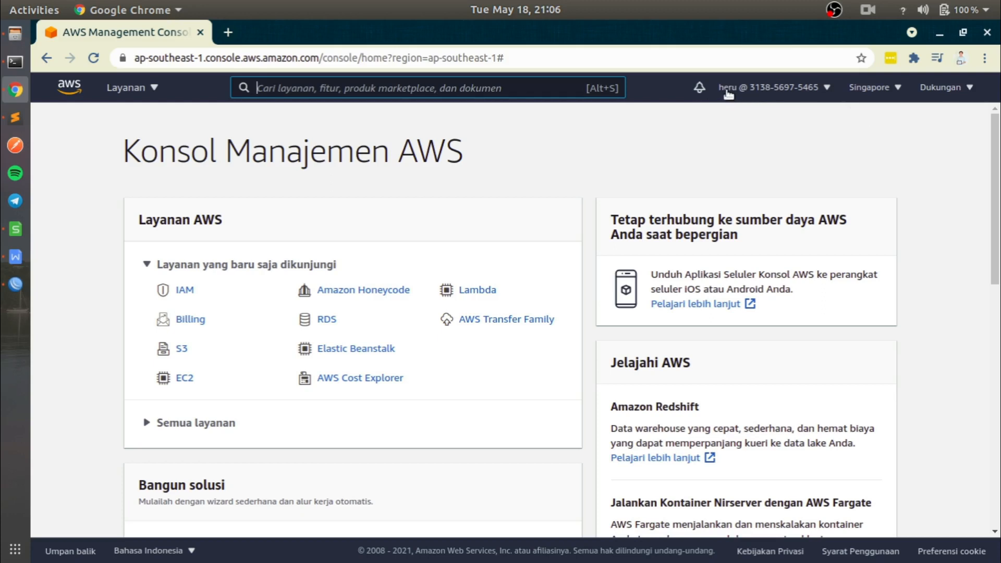
{"action": "left_click", "coordinate": [796, 92]}
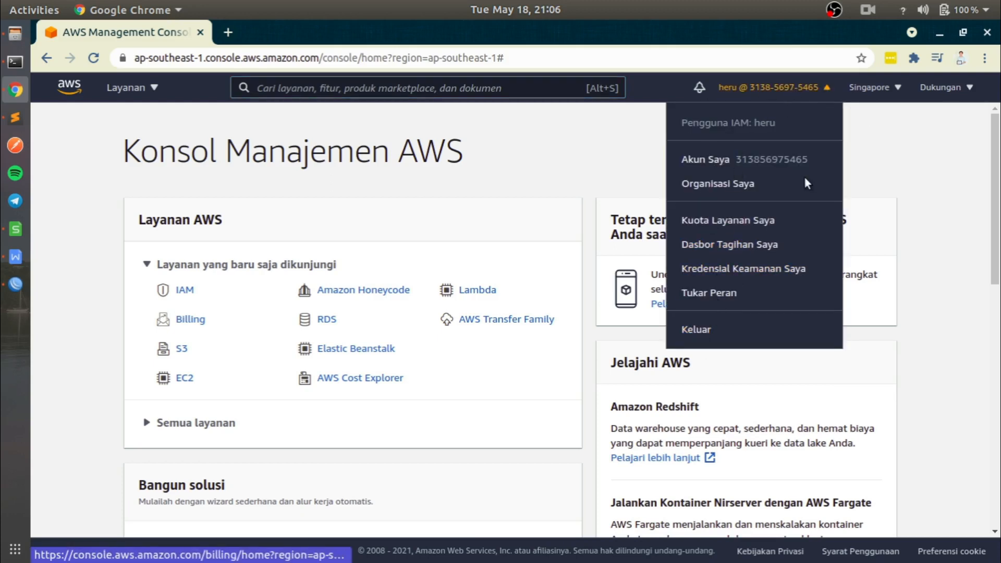
{"action": "left_click", "coordinate": [819, 89]}
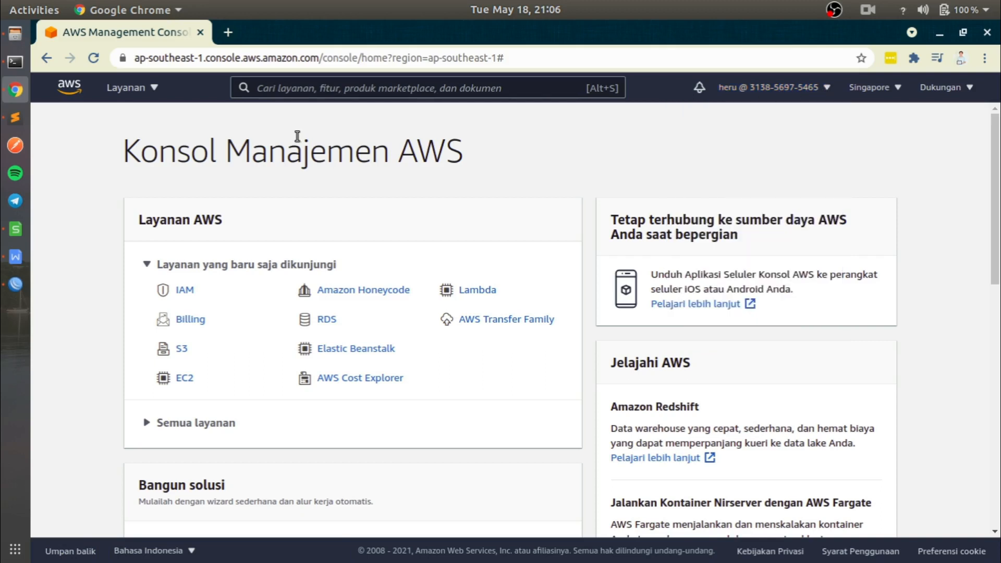
- Open the EC2 service from the Compute category of the full services list
{"action": "left_click", "coordinate": [153, 89]}
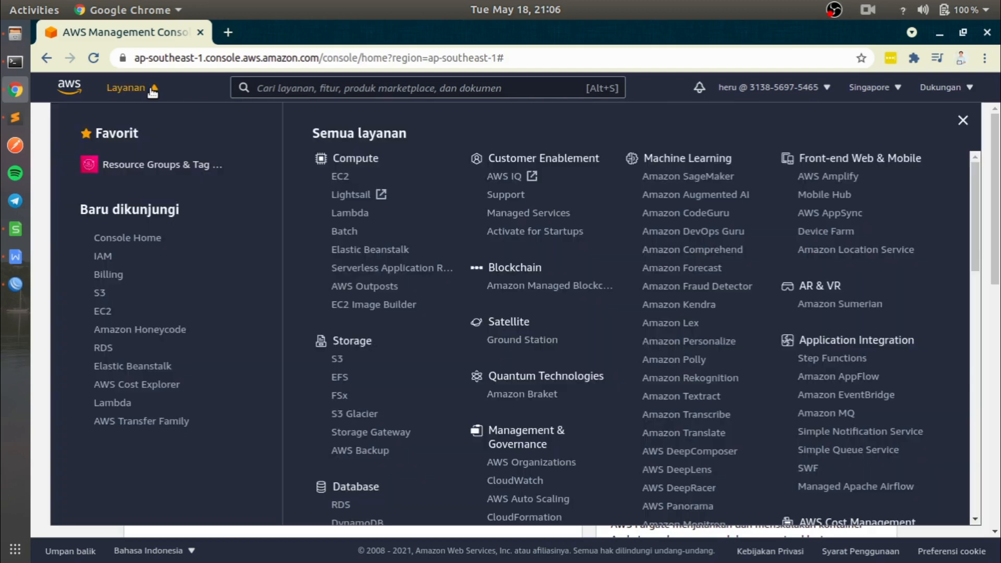
{"action": "left_click", "coordinate": [339, 178]}
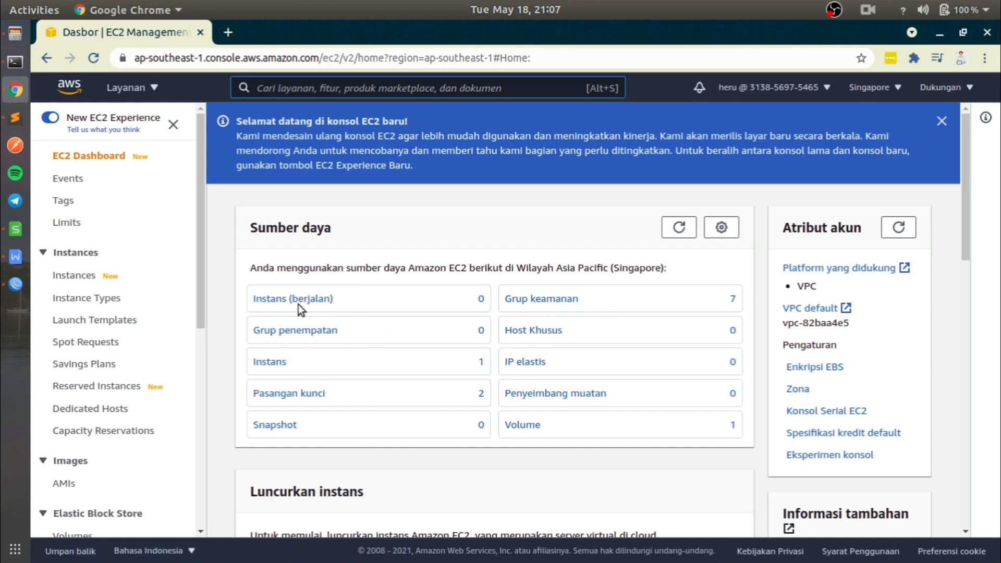
- Switch to Sublime Text and add the note "SERVER = INSTANCE" on line 6, below the sign-in URL
{"action": "left_click", "coordinate": [10, 124]}
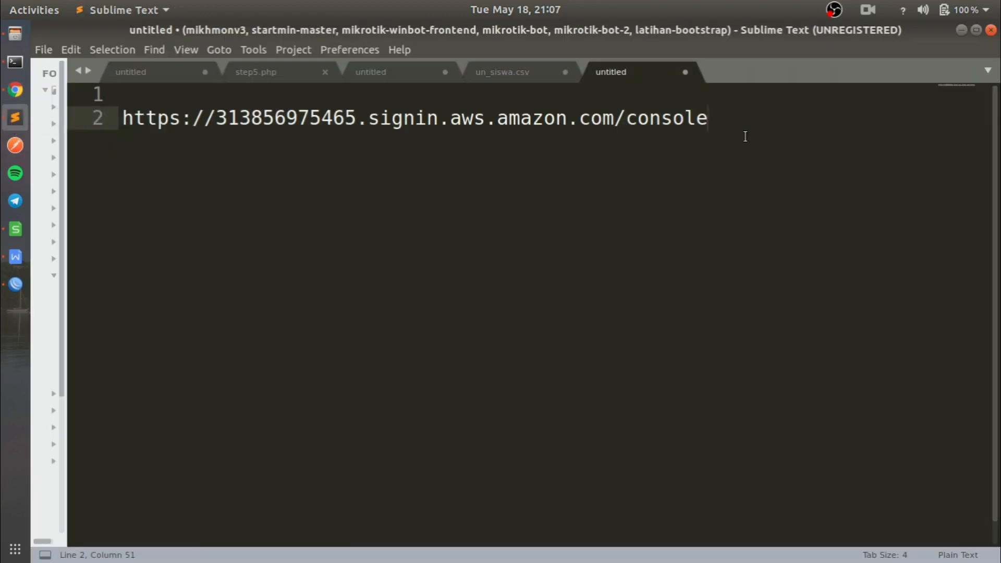
{"action": "key", "text": "Return"}
{"action": "key", "text": "Return"}
{"action": "key", "text": "Return"}
{"action": "key", "text": "Return"}
{"action": "type", "text": "SERVER "}
{"action": "type", "text": "= I"}
{"action": "type", "text": "STSA"}
{"action": "key", "text": "BackSpace"}
{"action": "key", "text": "BackSpace"}
{"action": "type", "text": "ANCE"}
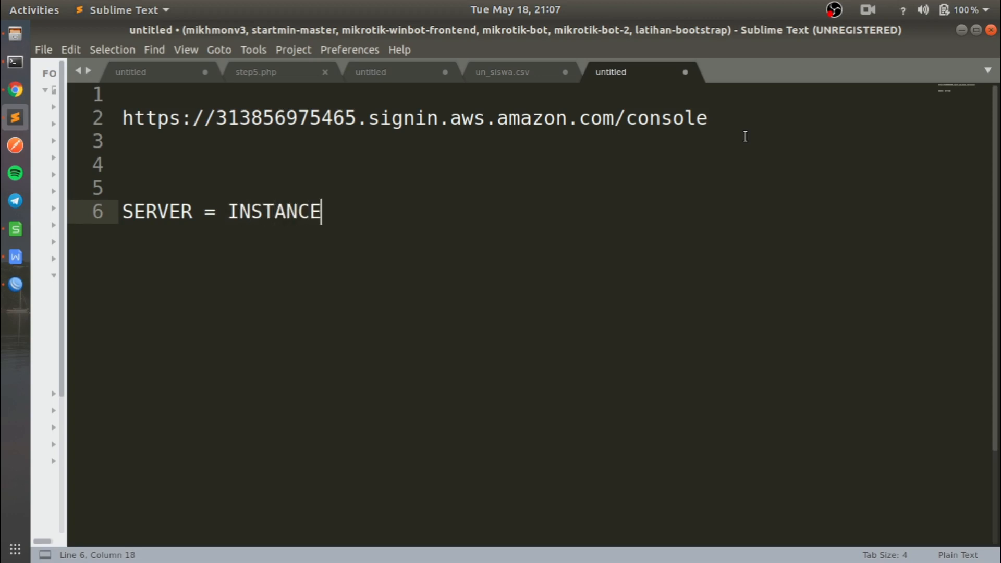
{"action": "type", "text": " ="}
- Extend the note on line 6 with "= INSTAN", checking the term used on the EC2 dashboard
{"action": "key", "text": "alt+Tab"}
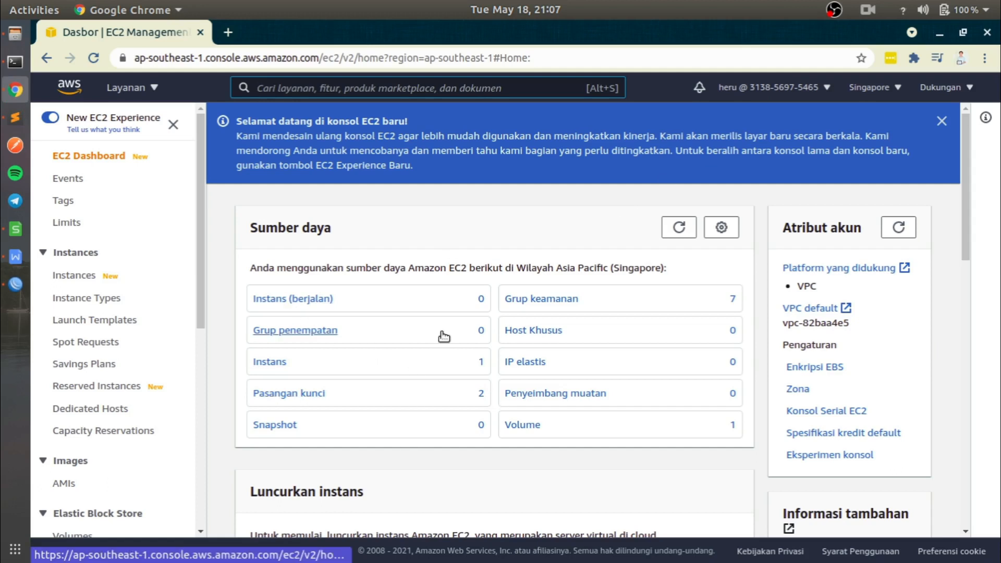
{"action": "key", "text": "alt+Tab"}
{"action": "type", "text": "INSTANT"}
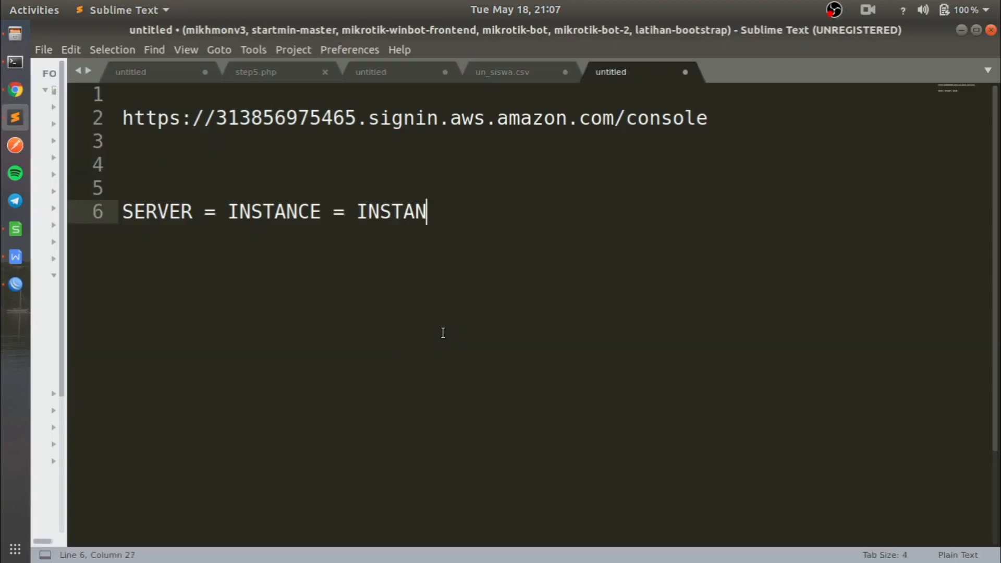
- Switch back to Chrome and start the launch wizard for a new EC2 instance without a template
{"action": "key", "text": "alt+Tab"}
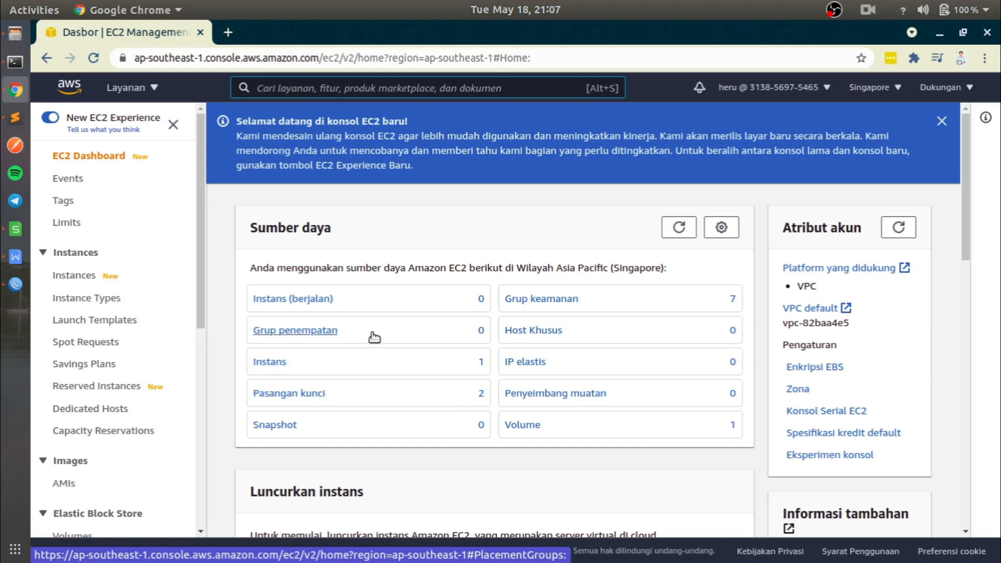
{"action": "scroll", "coordinate": [375, 338], "scroll_direction": "down", "scroll_amount": 3}
{"action": "scroll", "coordinate": [417, 310], "scroll_direction": "up", "scroll_amount": 1}
{"action": "scroll", "coordinate": [458, 318], "scroll_direction": "down", "scroll_amount": 1}
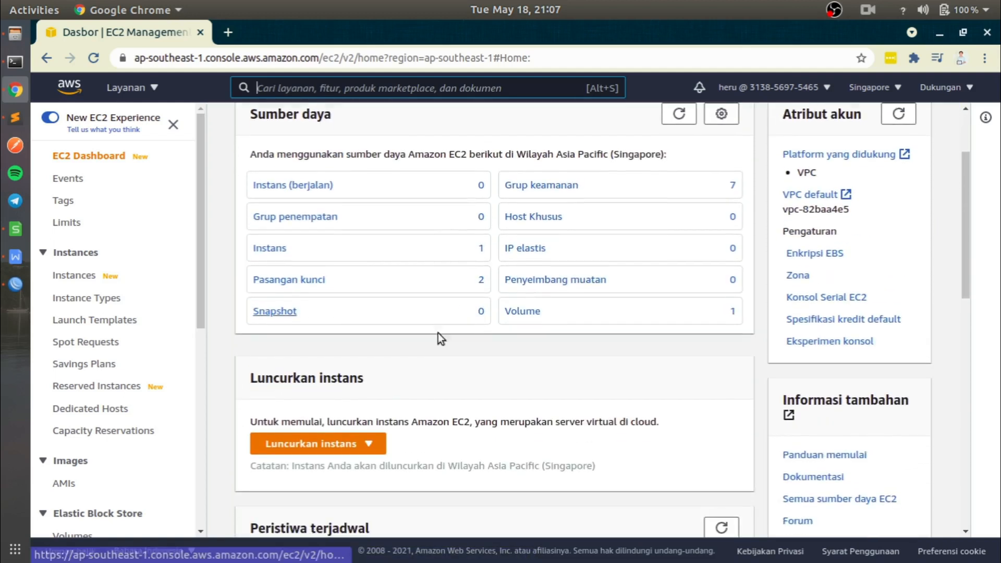
{"action": "left_click", "coordinate": [344, 442]}
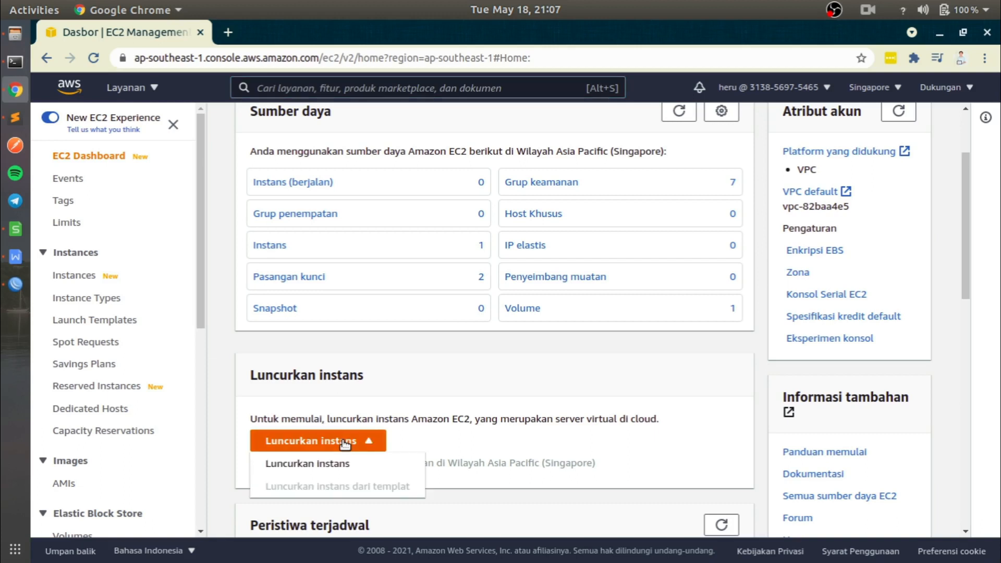
{"action": "left_click", "coordinate": [319, 464]}
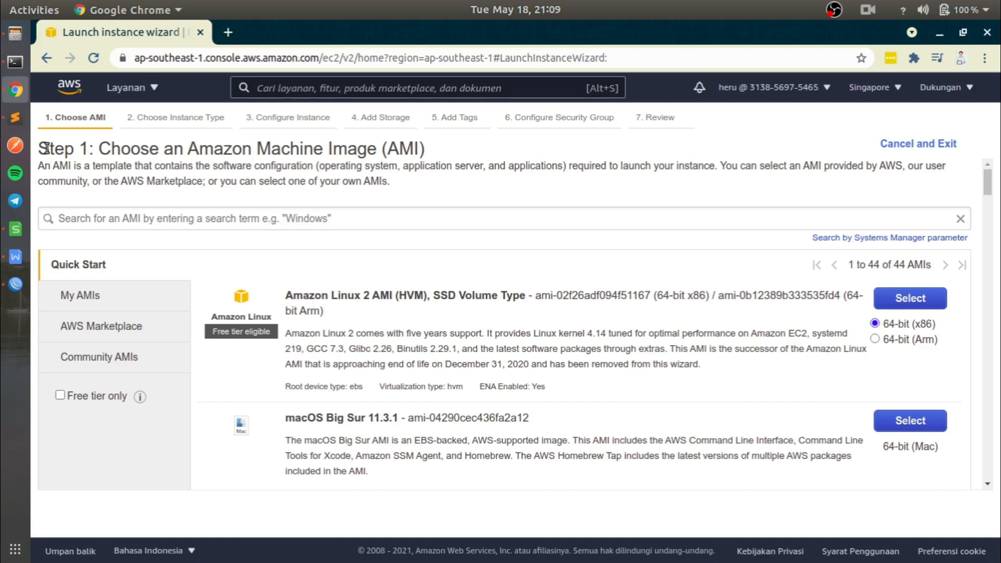
- Examine the Quick Start list of Amazon Machine Images, including the Red Hat, SUSE, Ubuntu and Windows Server options
{"action": "left_click_drag", "start_coordinate": [43, 148], "coordinate": [448, 155]}
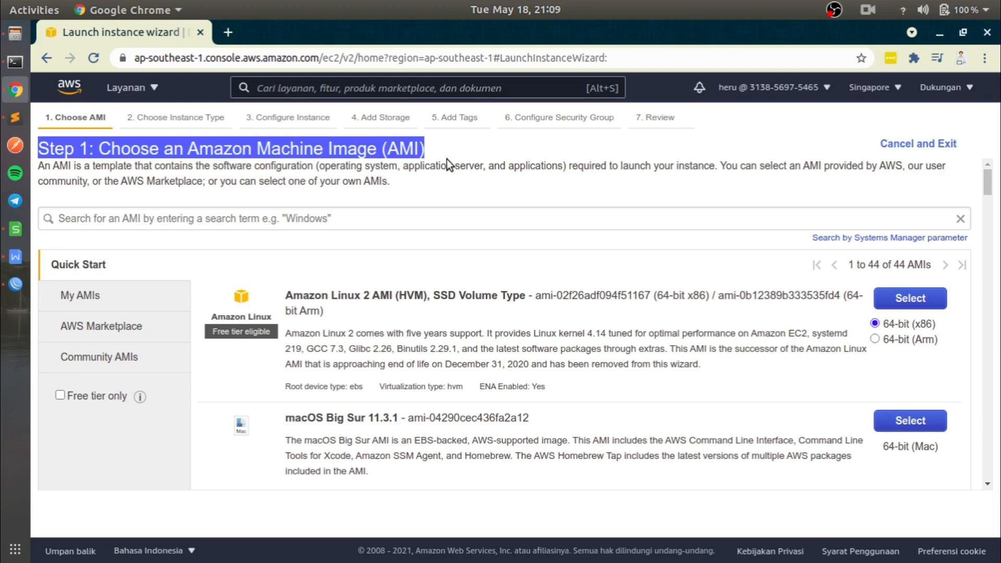
{"action": "left_click", "coordinate": [447, 148]}
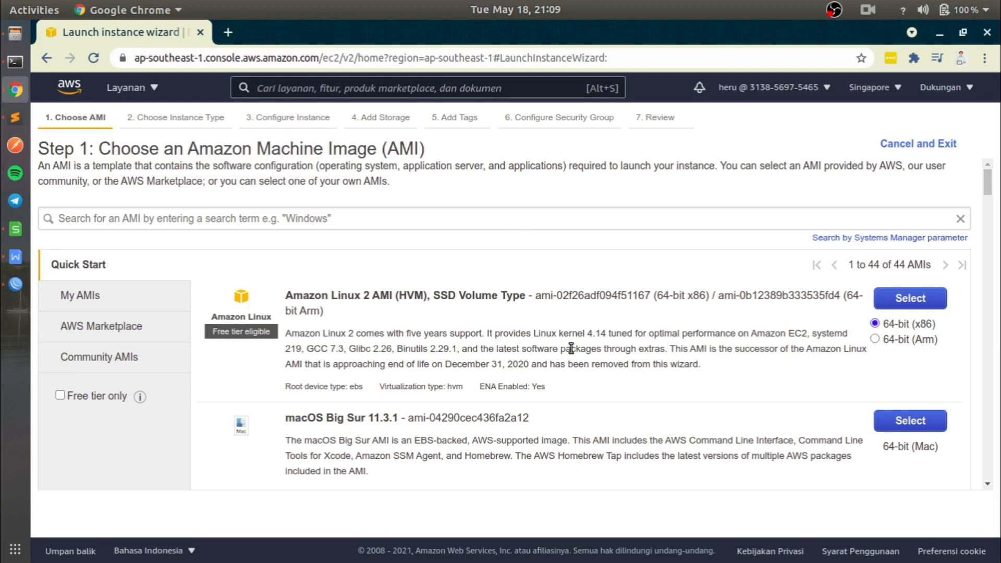
{"action": "scroll", "coordinate": [570, 348], "scroll_direction": "down", "scroll_amount": 1}
{"action": "scroll", "coordinate": [570, 348], "scroll_direction": "down", "scroll_amount": 1}
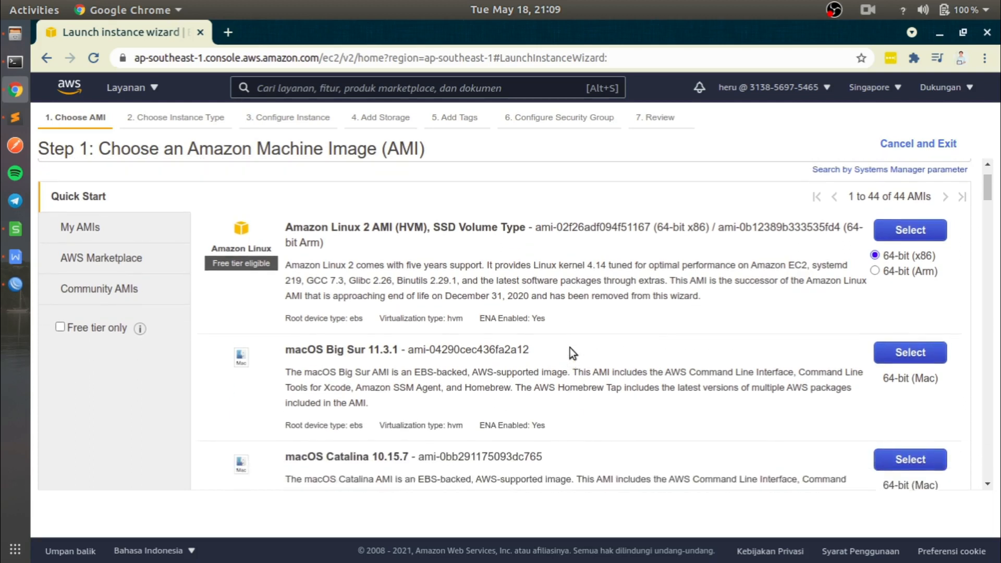
{"action": "scroll", "coordinate": [571, 348], "scroll_direction": "up", "scroll_amount": 2}
{"action": "left_click_drag", "start_coordinate": [858, 266], "coordinate": [891, 266]}
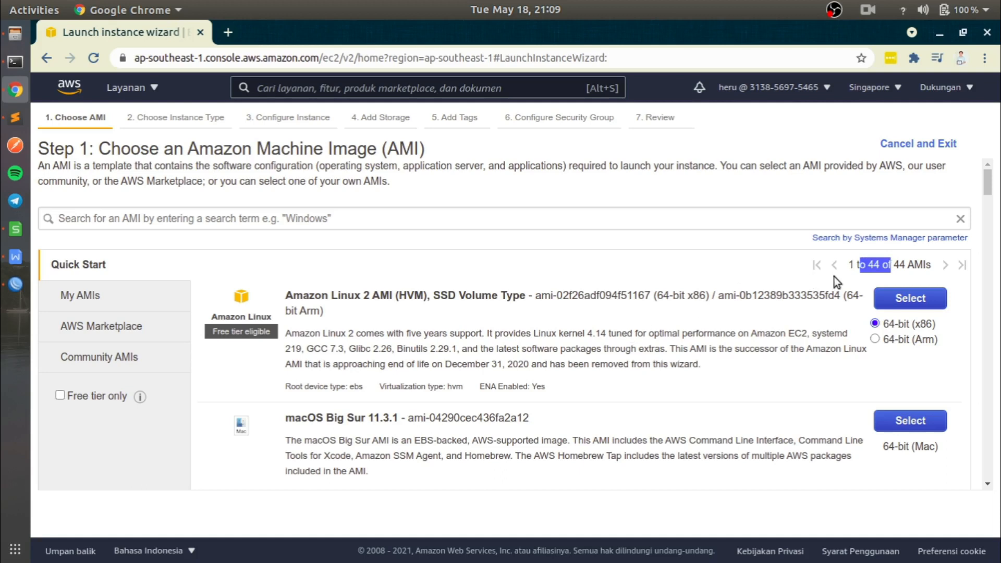
{"action": "scroll", "coordinate": [585, 368], "scroll_direction": "down", "scroll_amount": 4}
{"action": "scroll", "coordinate": [585, 368], "scroll_direction": "down", "scroll_amount": 3}
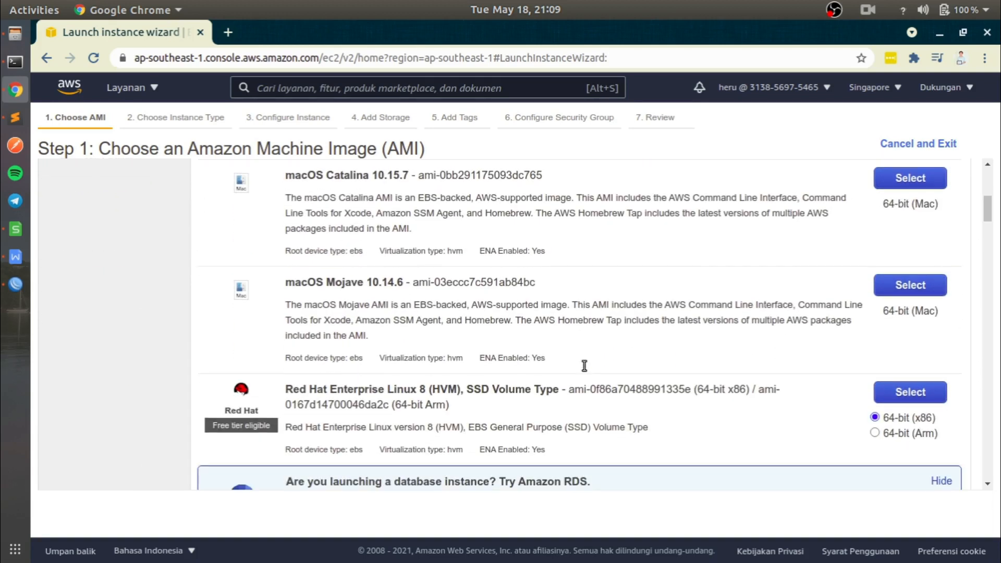
{"action": "scroll", "coordinate": [532, 286], "scroll_direction": "down", "scroll_amount": 3}
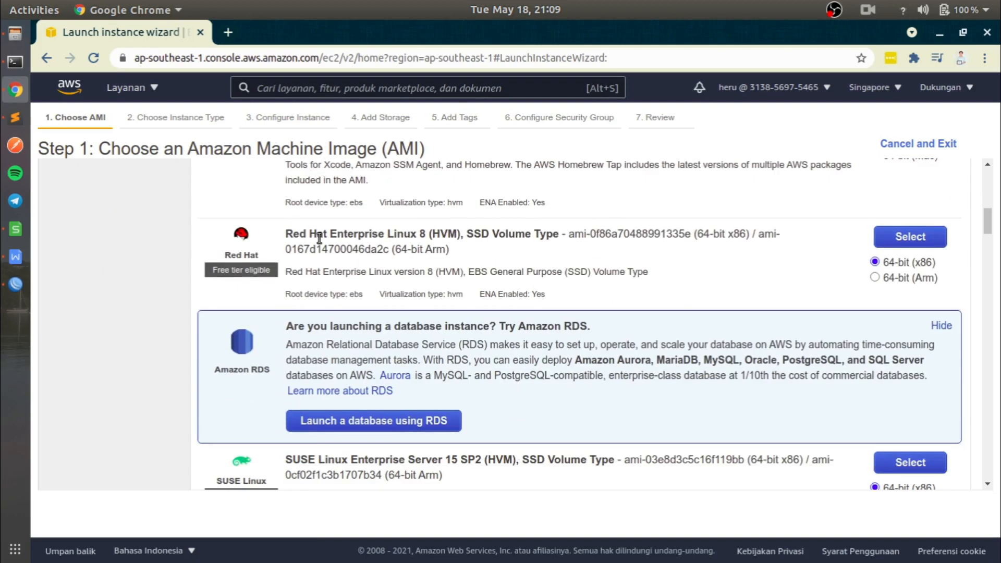
{"action": "left_click_drag", "start_coordinate": [304, 234], "coordinate": [348, 235]}
{"action": "scroll", "coordinate": [363, 357], "scroll_direction": "down", "scroll_amount": 3}
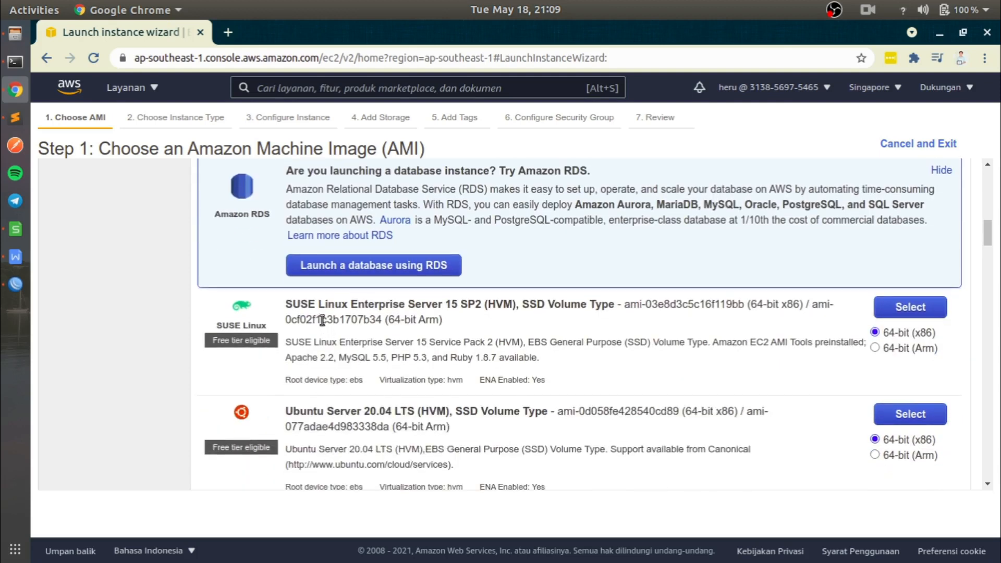
{"action": "left_click_drag", "start_coordinate": [286, 412], "coordinate": [343, 411]}
{"action": "scroll", "coordinate": [406, 390], "scroll_direction": "down", "scroll_amount": 6}
{"action": "left_click_drag", "start_coordinate": [342, 233], "coordinate": [420, 229]}
{"action": "scroll", "coordinate": [553, 328], "scroll_direction": "down", "scroll_amount": 13}
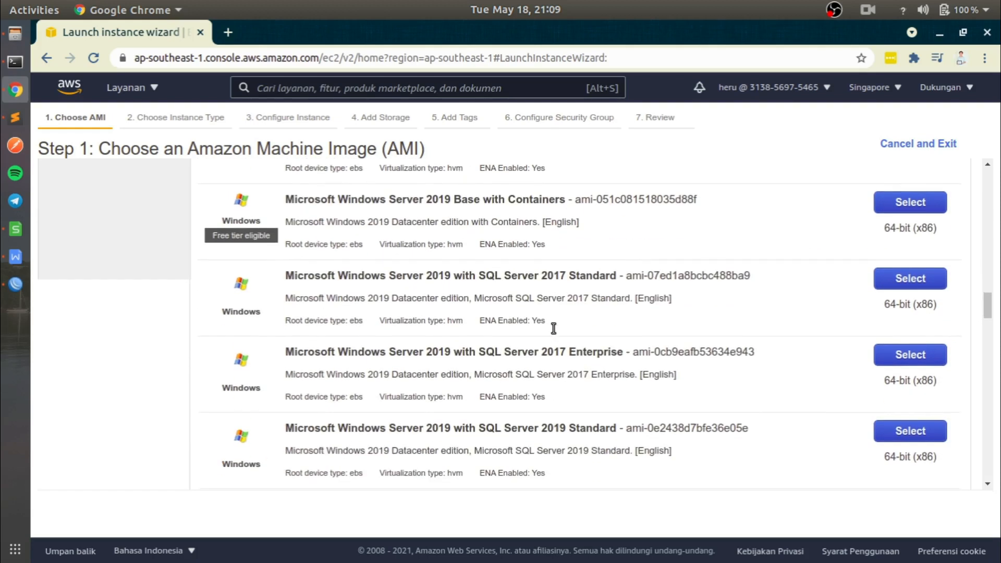
{"action": "scroll", "coordinate": [679, 360], "scroll_direction": "down", "scroll_amount": 4}
{"action": "left_click_drag", "start_coordinate": [990, 320], "coordinate": [992, 176]}
- Choose the Ubuntu Server 20.04 LTS (HVM), SSD Volume Type image in its 64-bit (x86) version for the instance
{"action": "scroll", "coordinate": [618, 297], "scroll_direction": "down", "scroll_amount": 4}
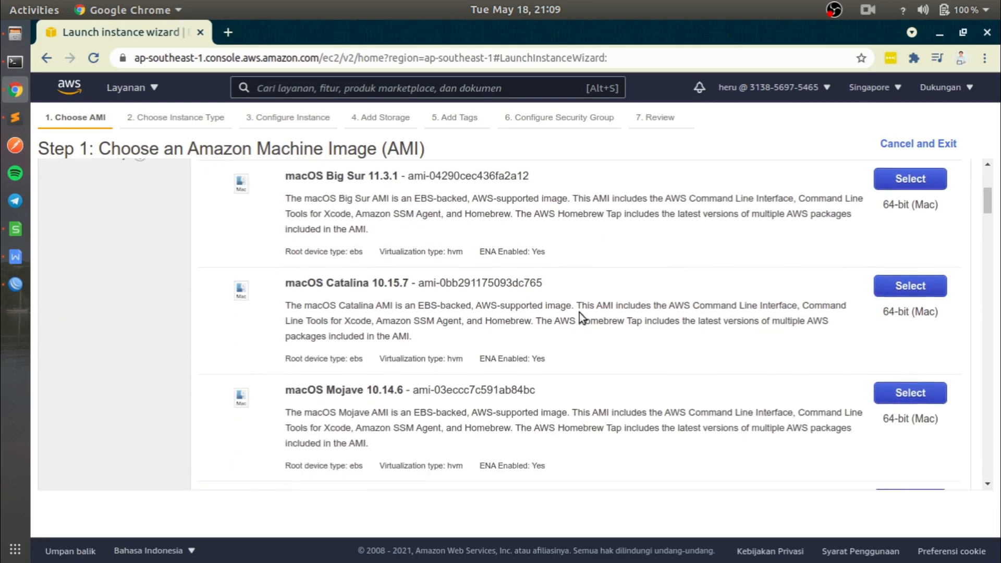
{"action": "scroll", "coordinate": [556, 319], "scroll_direction": "down", "scroll_amount": 10}
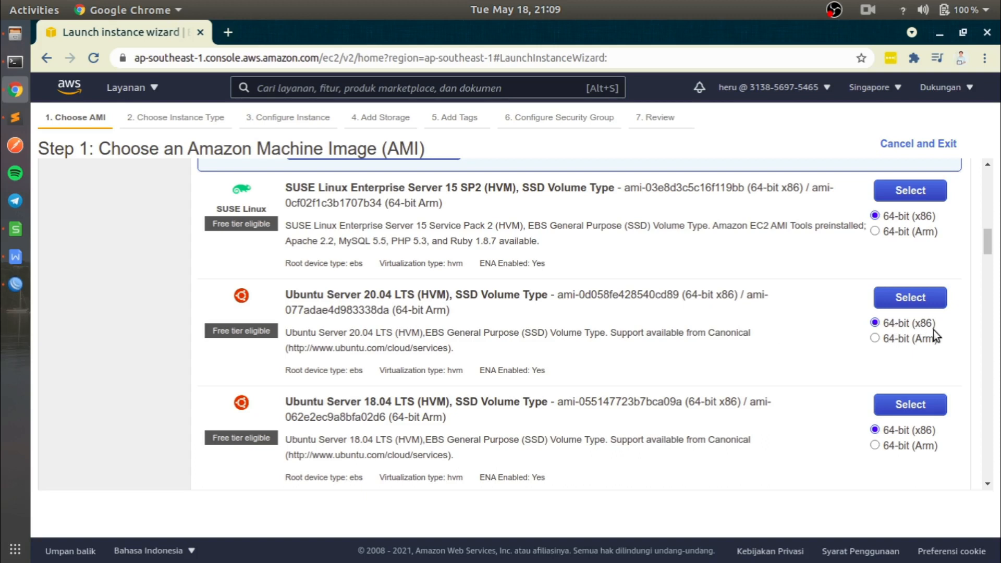
{"action": "left_click", "coordinate": [909, 298]}
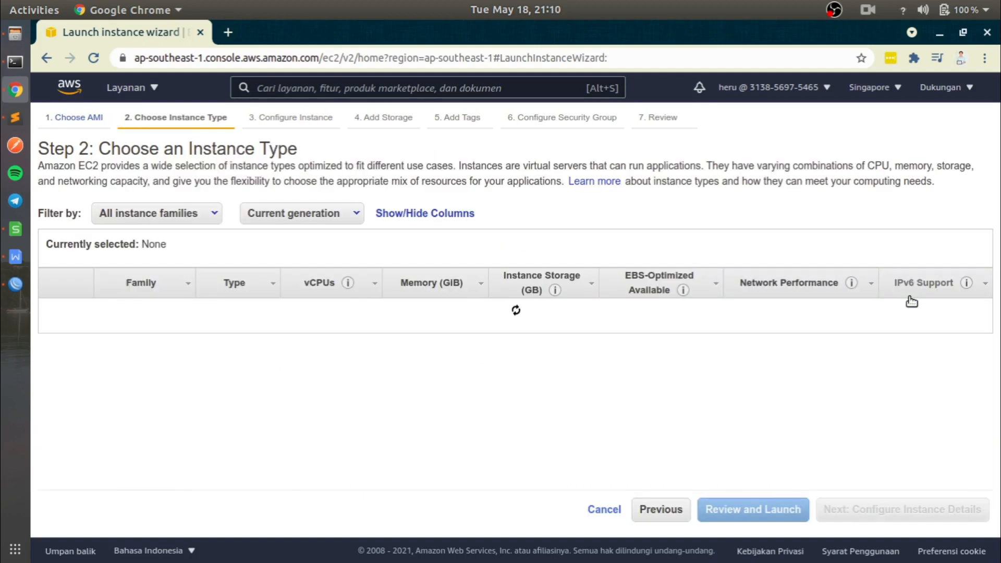
- Select the t2.nano instance type and go straight to the launch review
{"action": "left_click_drag", "start_coordinate": [38, 149], "coordinate": [296, 152]}
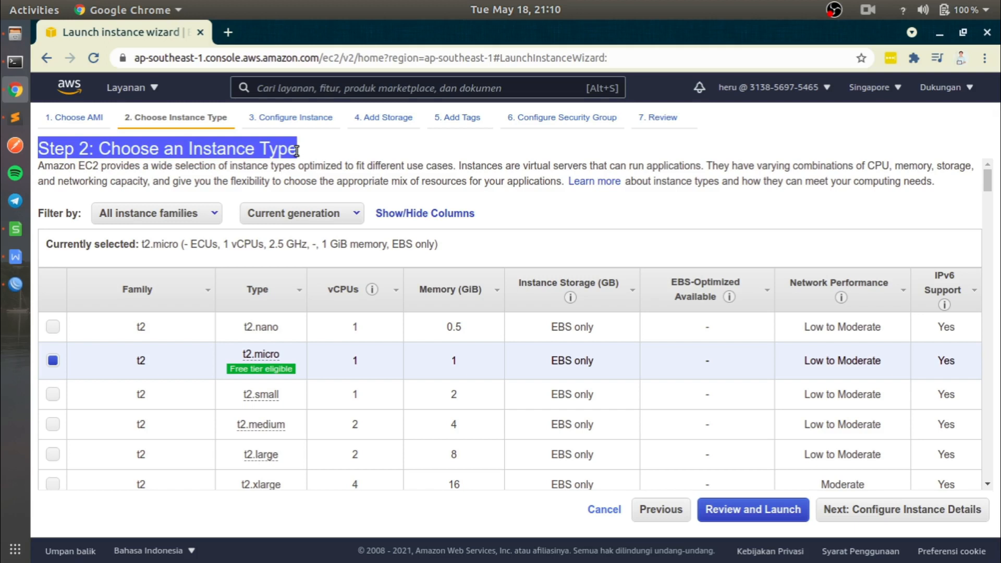
{"action": "left_click", "coordinate": [297, 151]}
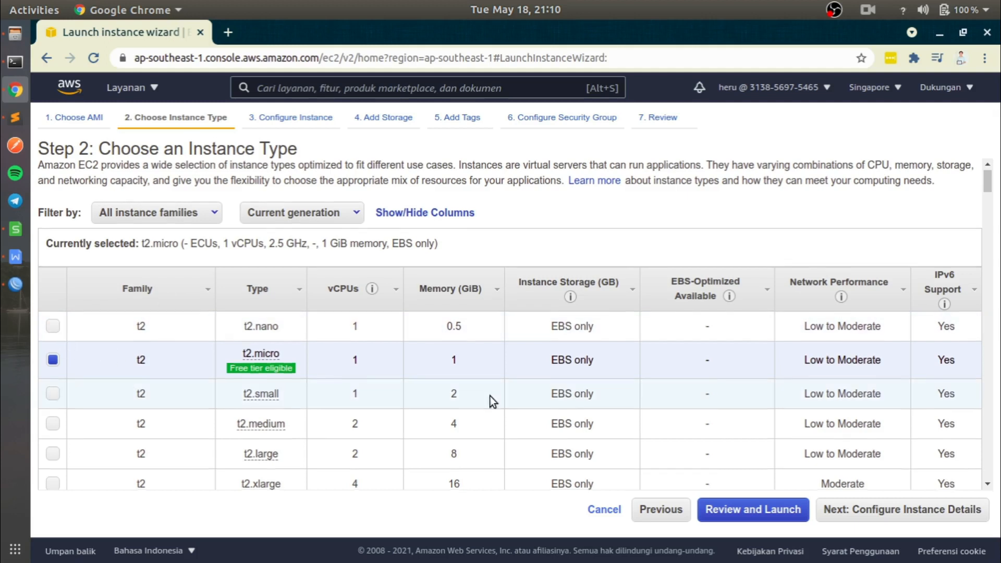
{"action": "scroll", "coordinate": [492, 397], "scroll_direction": "down", "scroll_amount": 8}
{"action": "scroll", "coordinate": [500, 401], "scroll_direction": "down", "scroll_amount": 3}
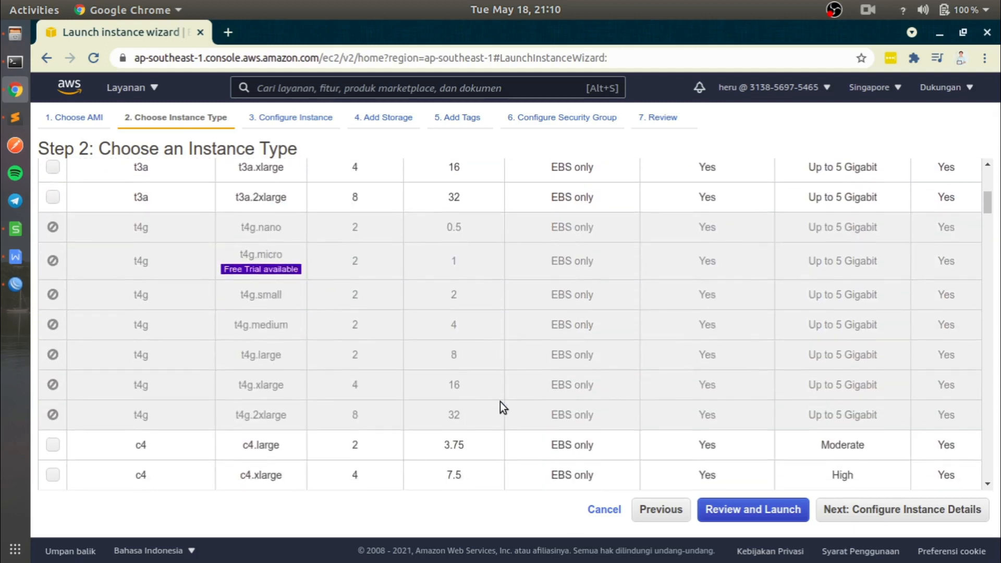
{"action": "scroll", "coordinate": [500, 401], "scroll_direction": "up", "scroll_amount": 8}
{"action": "scroll", "coordinate": [499, 401], "scroll_direction": "up", "scroll_amount": 4}
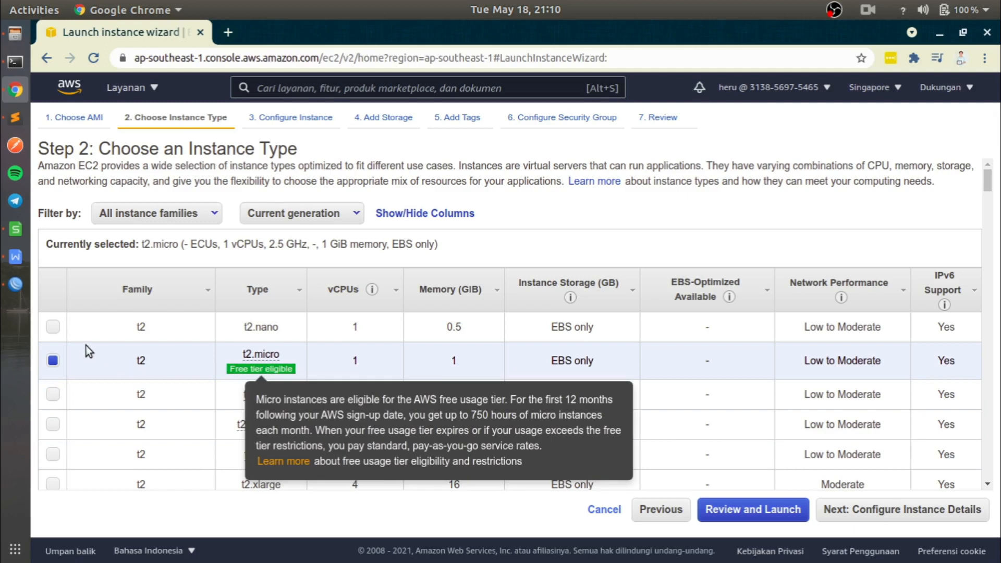
{"action": "left_click", "coordinate": [52, 329]}
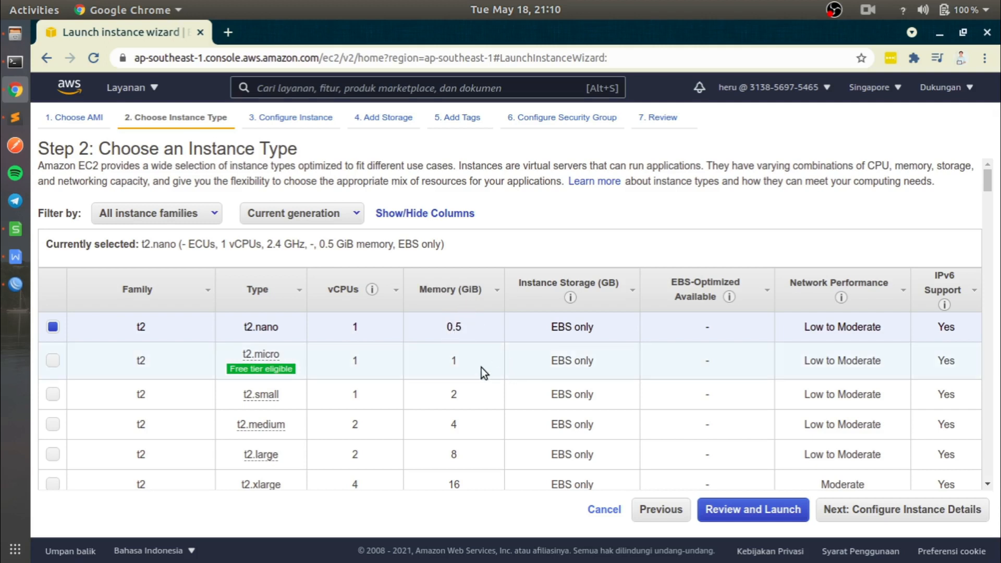
{"action": "left_click", "coordinate": [751, 514]}
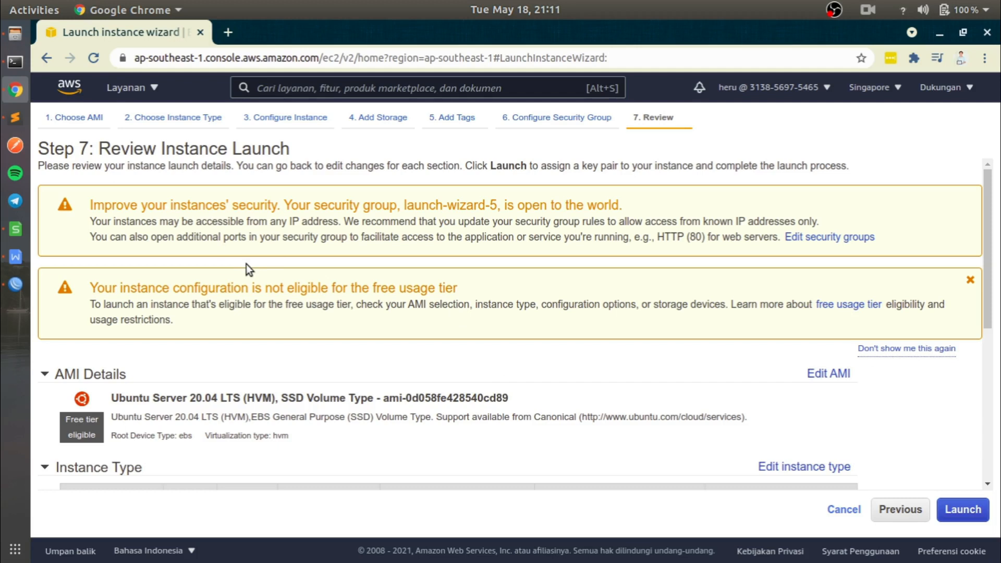
- Examine the AMI, the instance type's vCPUs and memory, and the security group in the launch review
{"action": "scroll", "coordinate": [308, 254], "scroll_direction": "down", "scroll_amount": 1}
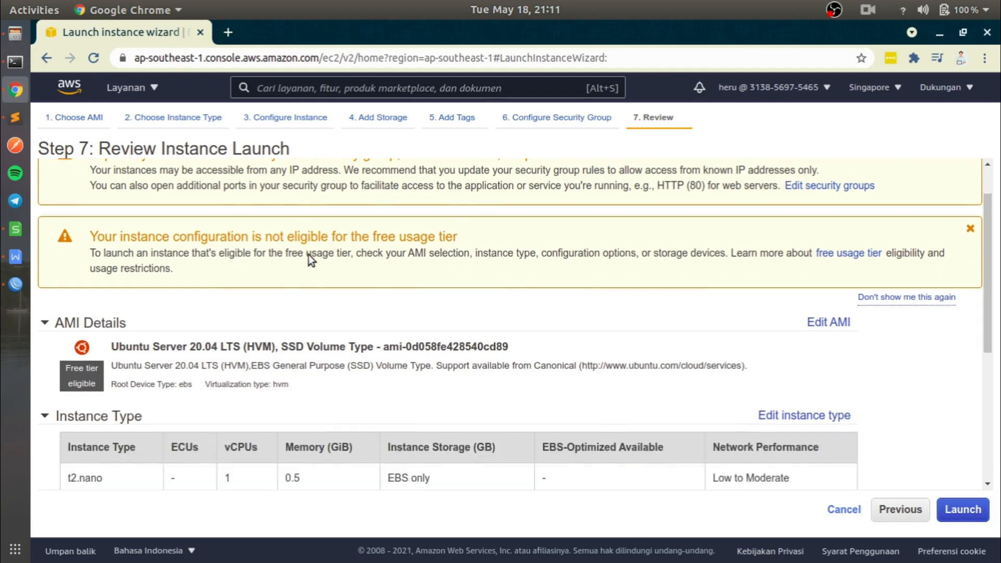
{"action": "scroll", "coordinate": [308, 254], "scroll_direction": "down", "scroll_amount": 1}
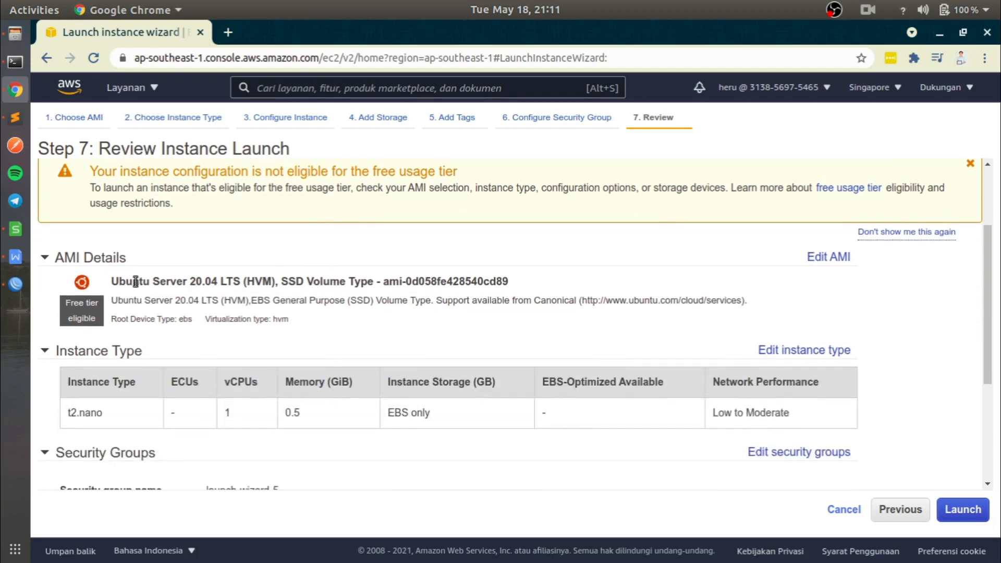
{"action": "left_click_drag", "start_coordinate": [110, 282], "coordinate": [243, 283]}
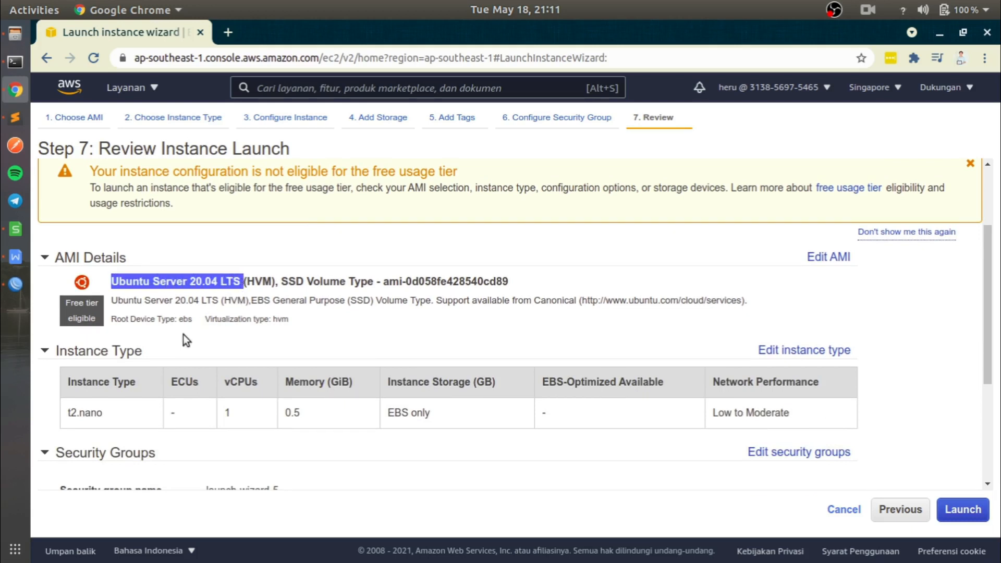
{"action": "scroll", "coordinate": [148, 349], "scroll_direction": "down", "scroll_amount": 1}
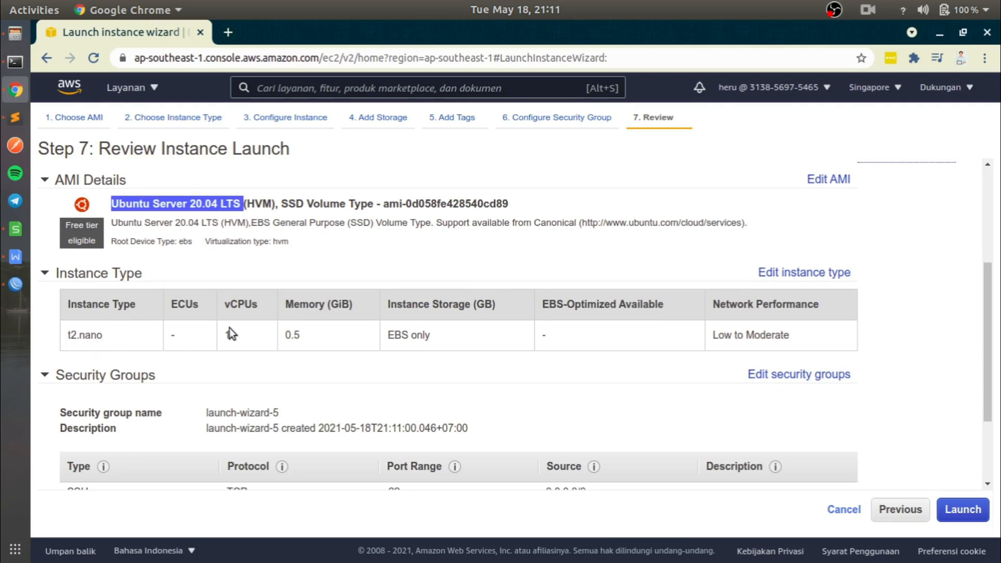
{"action": "left_click_drag", "start_coordinate": [225, 333], "coordinate": [316, 339]}
{"action": "scroll", "coordinate": [316, 334], "scroll_direction": "down", "scroll_amount": 2}
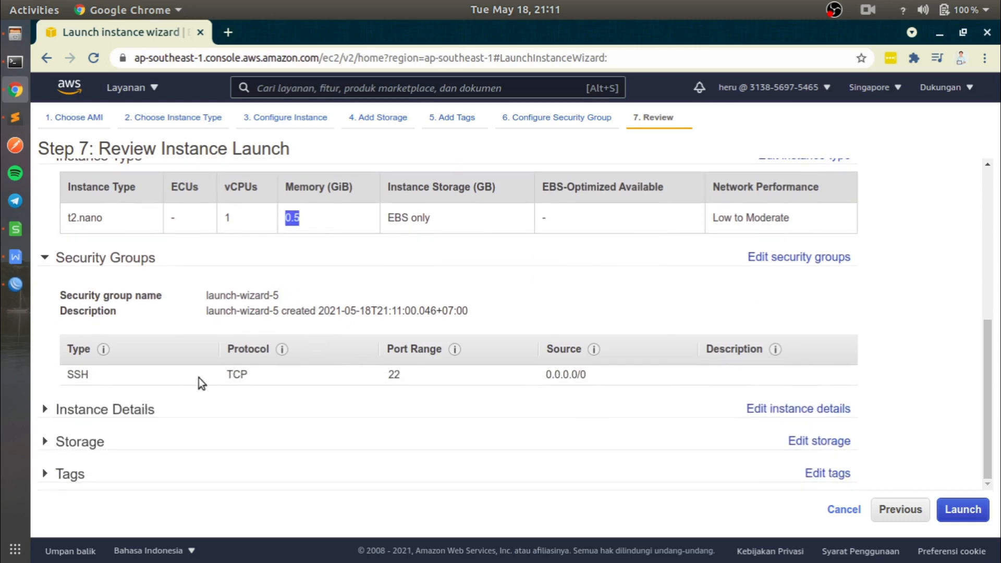
- Expand the Storage and Instance Details sections of the review, check their settings and collapse both again
{"action": "left_click", "coordinate": [96, 442]}
{"action": "scroll", "coordinate": [93, 438], "scroll_direction": "down", "scroll_amount": 1}
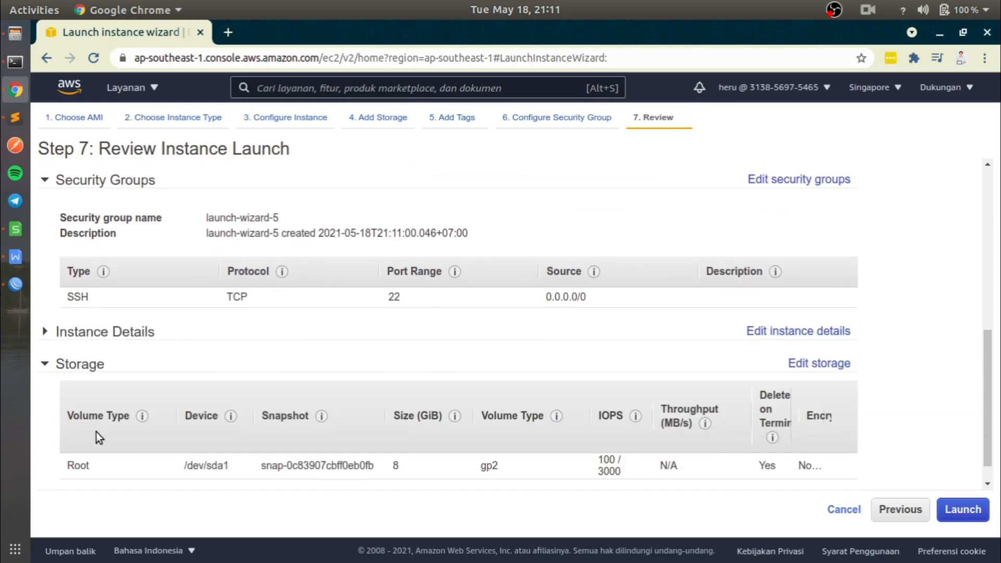
{"action": "scroll", "coordinate": [99, 430], "scroll_direction": "down", "scroll_amount": 1}
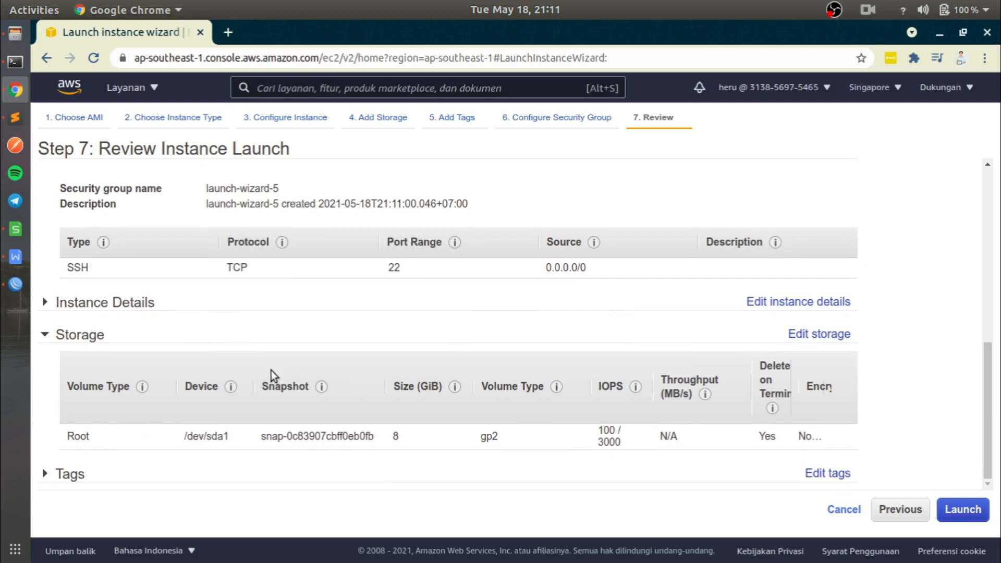
{"action": "left_click", "coordinate": [117, 303]}
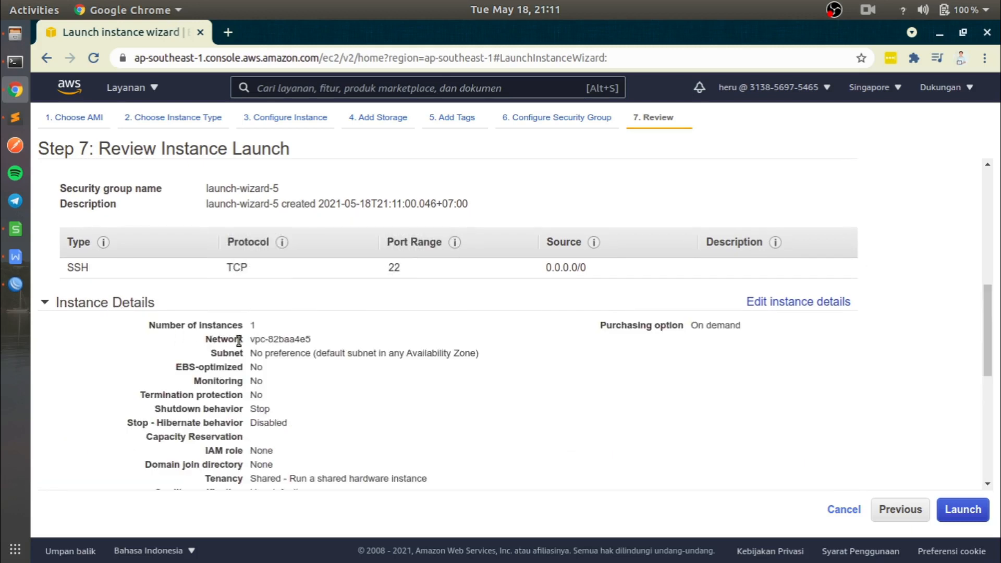
{"action": "scroll", "coordinate": [300, 344], "scroll_direction": "down", "scroll_amount": 4}
{"action": "scroll", "coordinate": [298, 343], "scroll_direction": "up", "scroll_amount": 3}
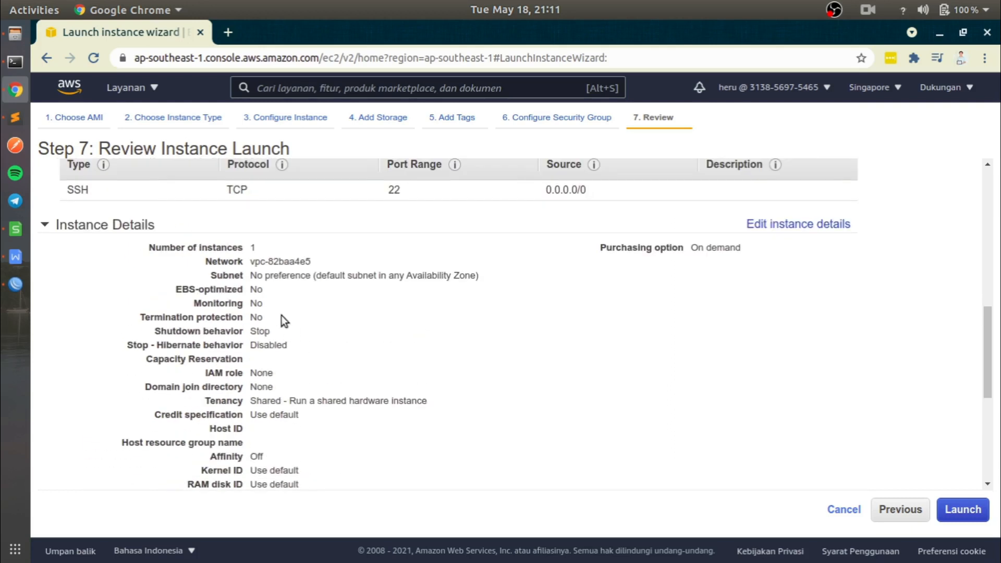
{"action": "left_click", "coordinate": [76, 229]}
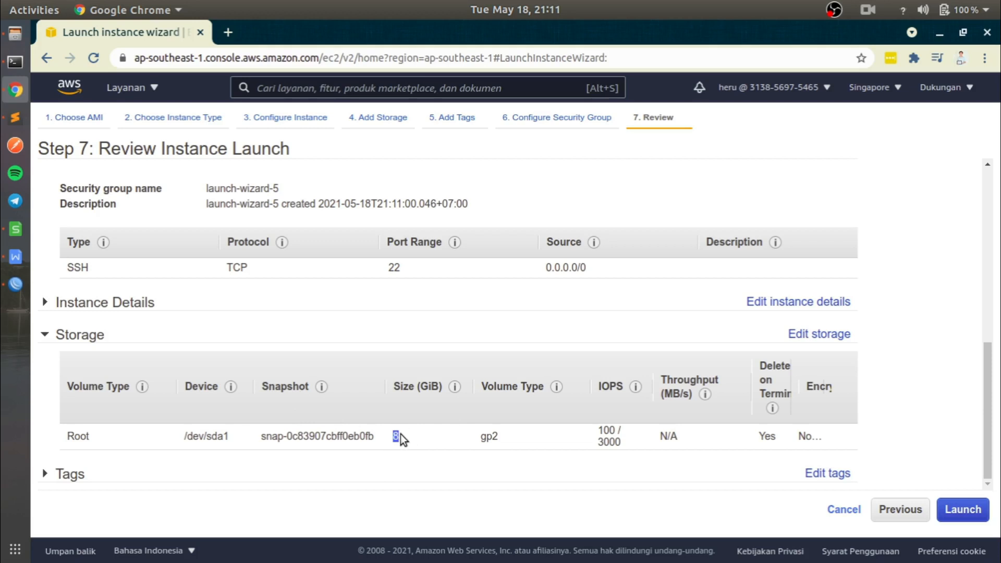
{"action": "left_click", "coordinate": [85, 340]}
{"action": "scroll", "coordinate": [207, 357], "scroll_direction": "up", "scroll_amount": 8}
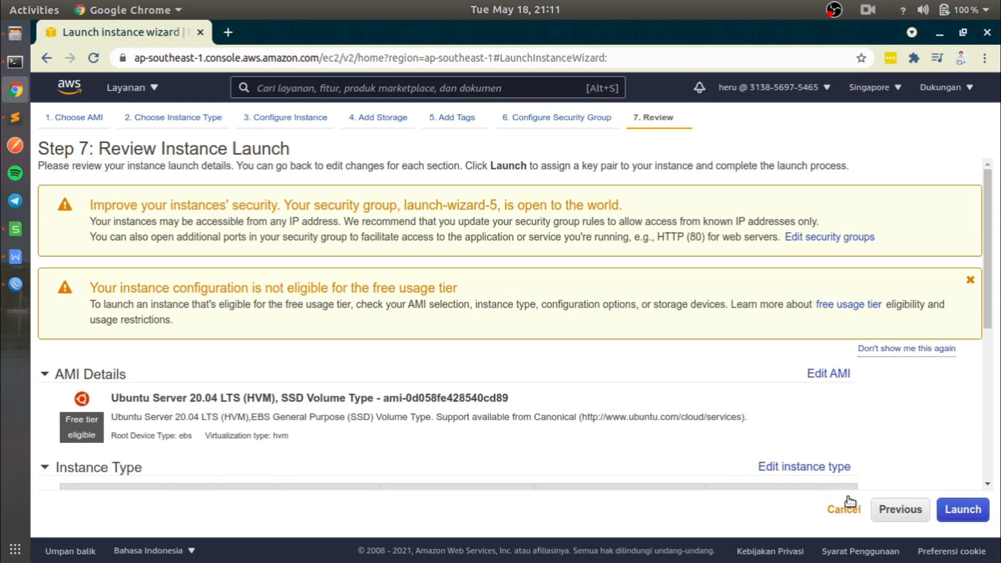
- Launch the reviewed instance to bring up the key pair dialog, and try to reposition the dialog on the page
{"action": "left_click", "coordinate": [960, 510]}
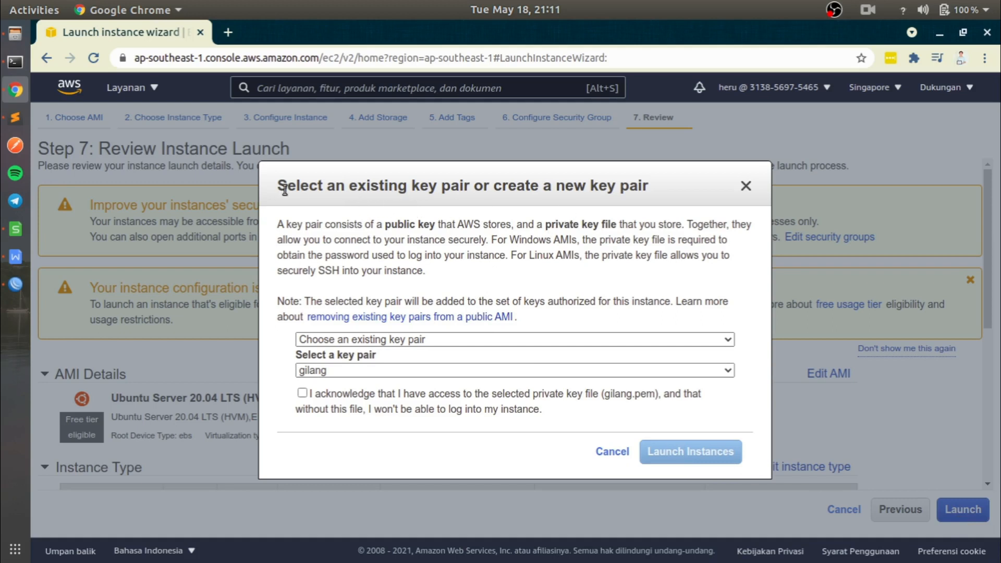
{"action": "left_click_drag", "start_coordinate": [284, 188], "coordinate": [774, 410]}
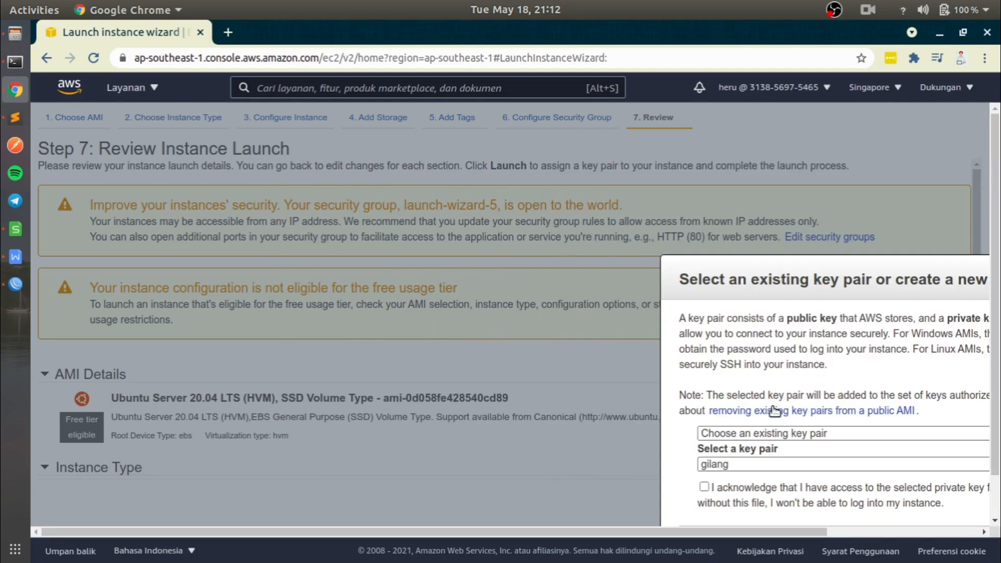
{"action": "left_click_drag", "start_coordinate": [689, 283], "coordinate": [731, 356]}
{"action": "scroll", "coordinate": [723, 371], "scroll_direction": "down", "scroll_amount": 3}
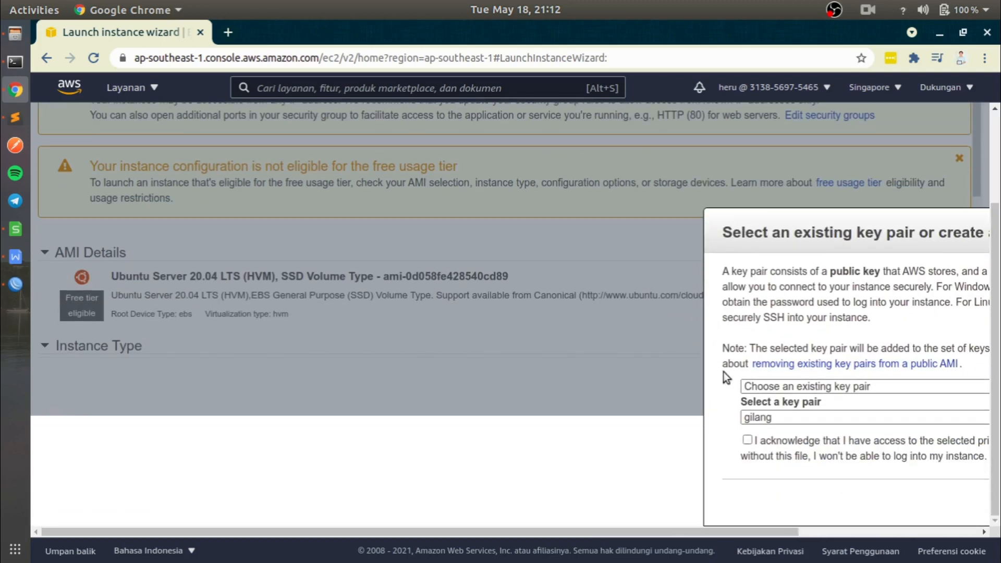
{"action": "left_click_drag", "start_coordinate": [754, 530], "coordinate": [898, 530]}
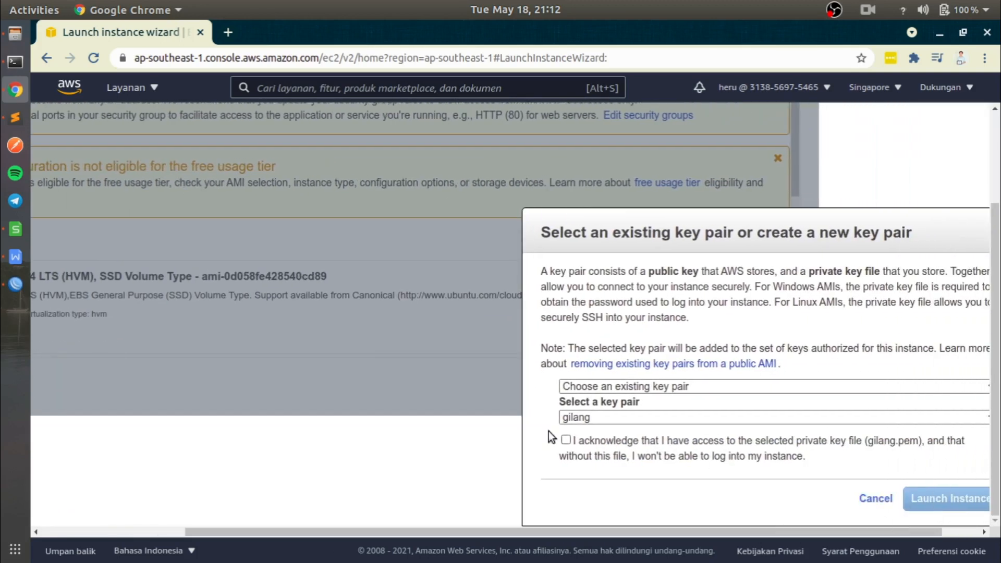
{"action": "left_click_drag", "start_coordinate": [568, 233], "coordinate": [179, 135]}
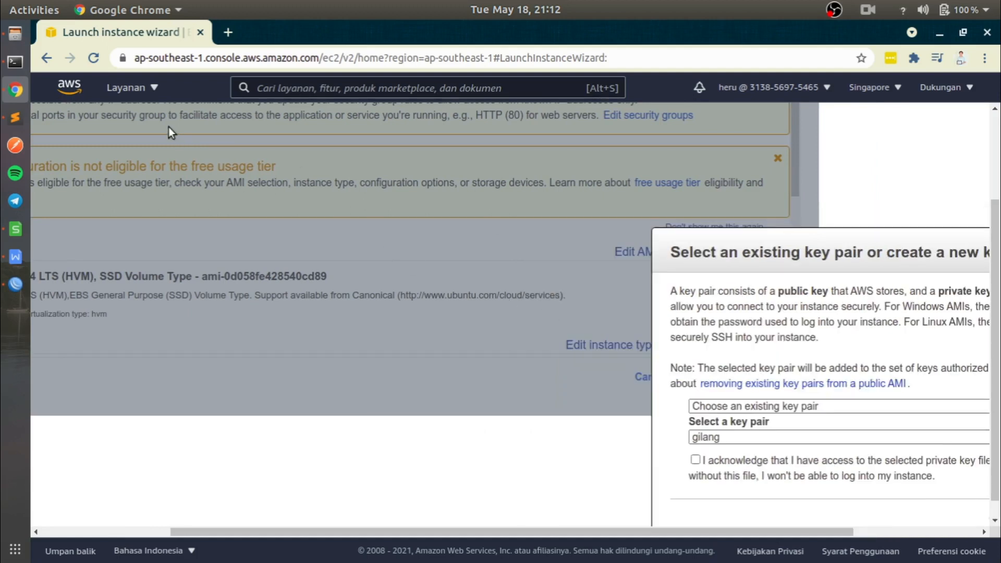
- Reload the launch wizard page to start over from the Amazon Machine Image list
{"action": "left_click", "coordinate": [92, 63]}
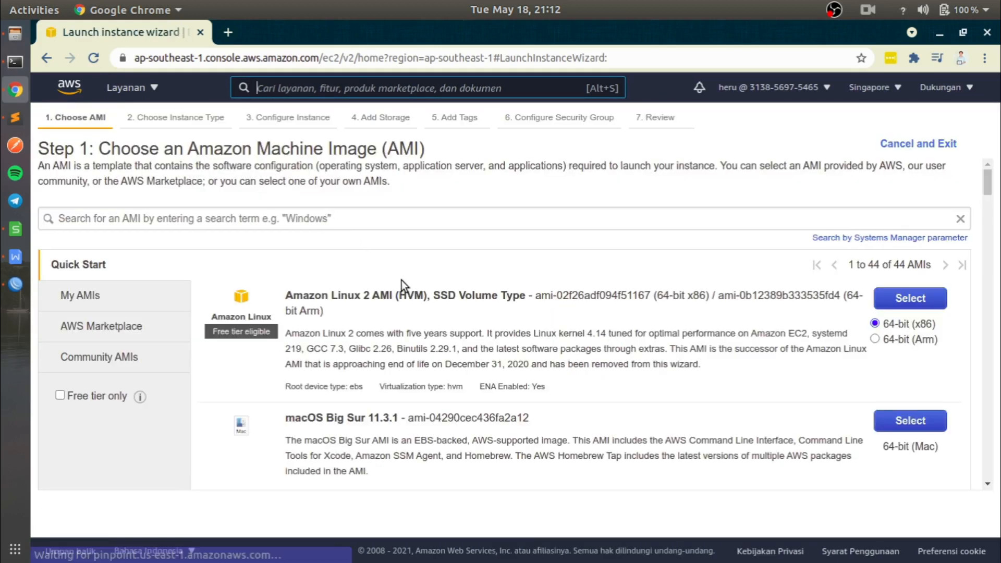
{"action": "scroll", "coordinate": [437, 320], "scroll_direction": "down", "scroll_amount": 5}
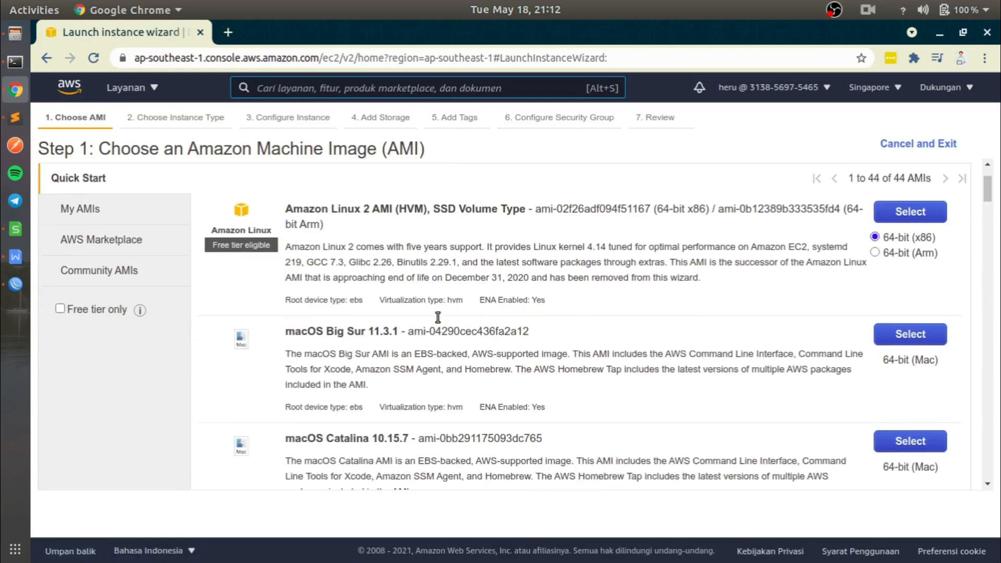
- Choose the 64-bit (x86) Ubuntu Server 20.04 LTS image and the t2.nano instance type, and go to the launch review
{"action": "scroll", "coordinate": [436, 320], "scroll_direction": "down", "scroll_amount": 9}
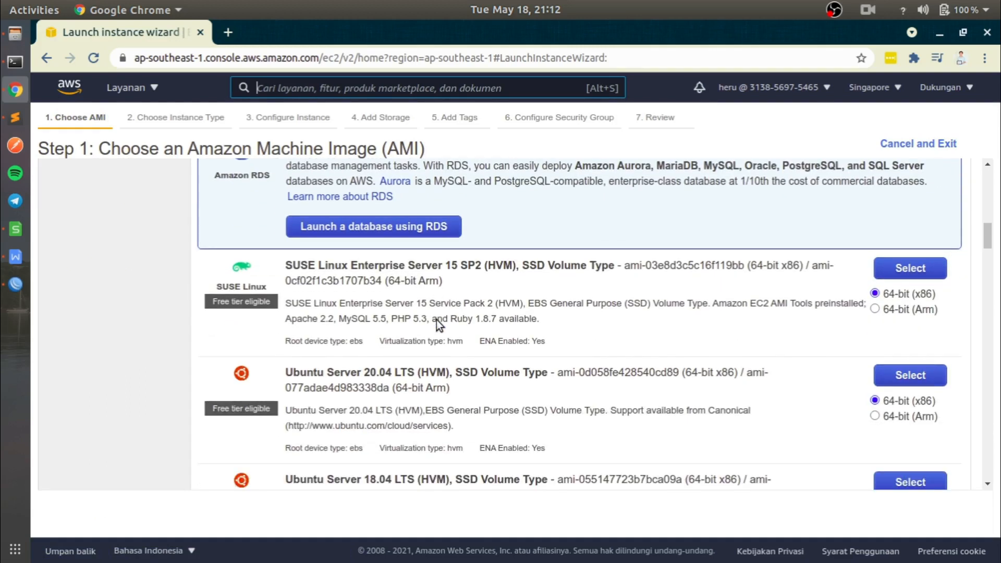
{"action": "left_click", "coordinate": [904, 375]}
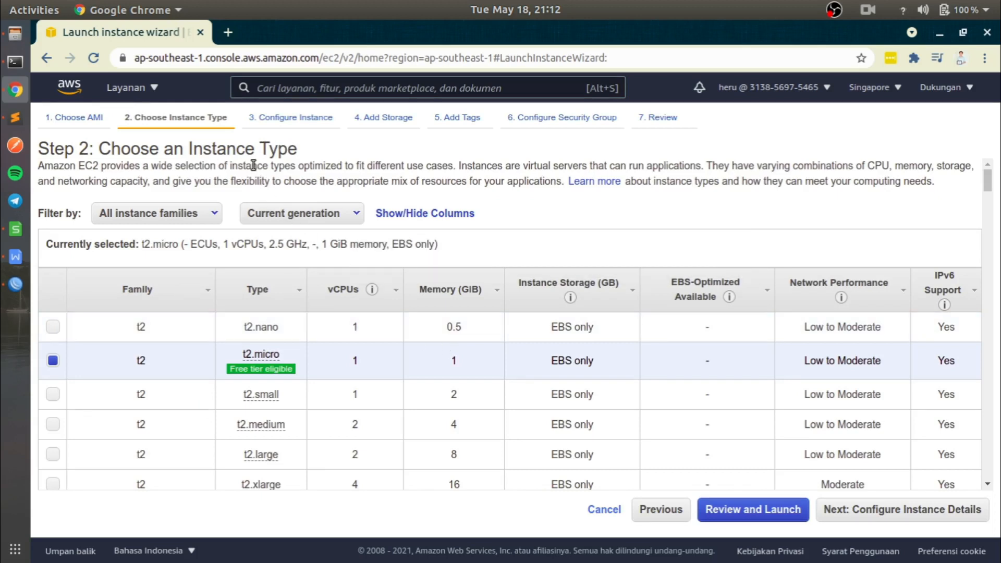
{"action": "left_click", "coordinate": [52, 327]}
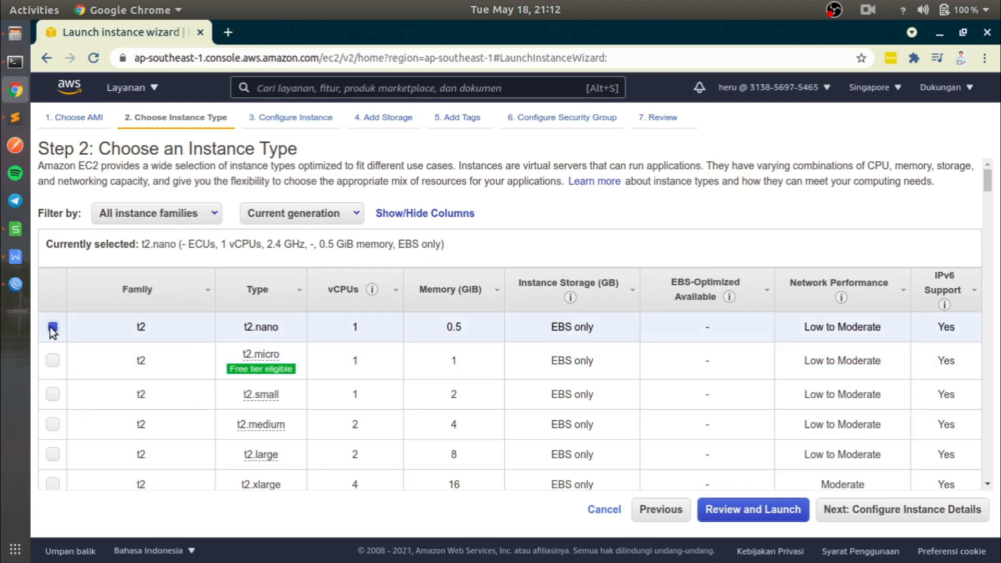
{"action": "left_click", "coordinate": [767, 509]}
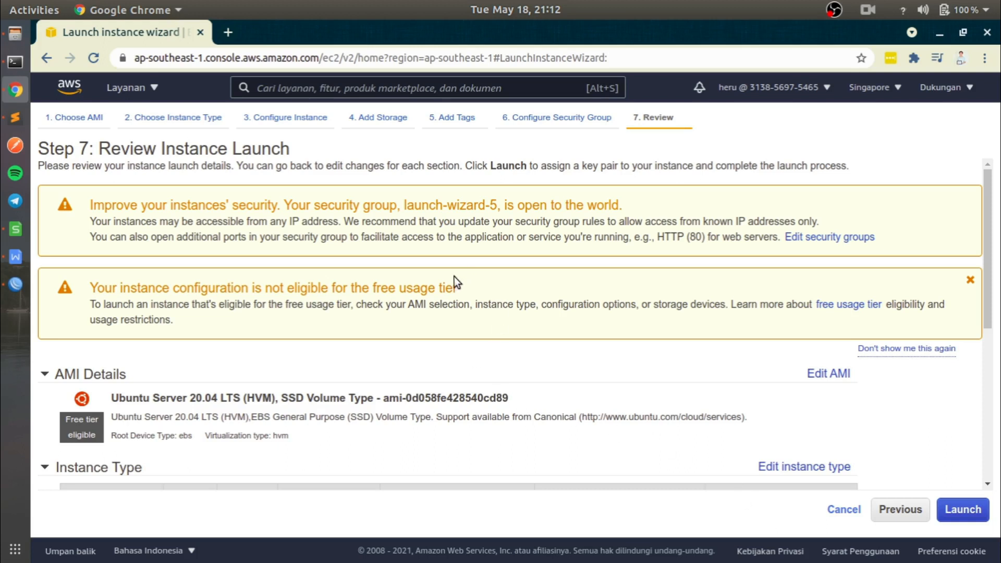
- Proceed to launch the reviewed instance, create a new key pair named after its owner and download its private key file
{"action": "scroll", "coordinate": [448, 284], "scroll_direction": "down", "scroll_amount": 5}
{"action": "left_click", "coordinate": [961, 510]}
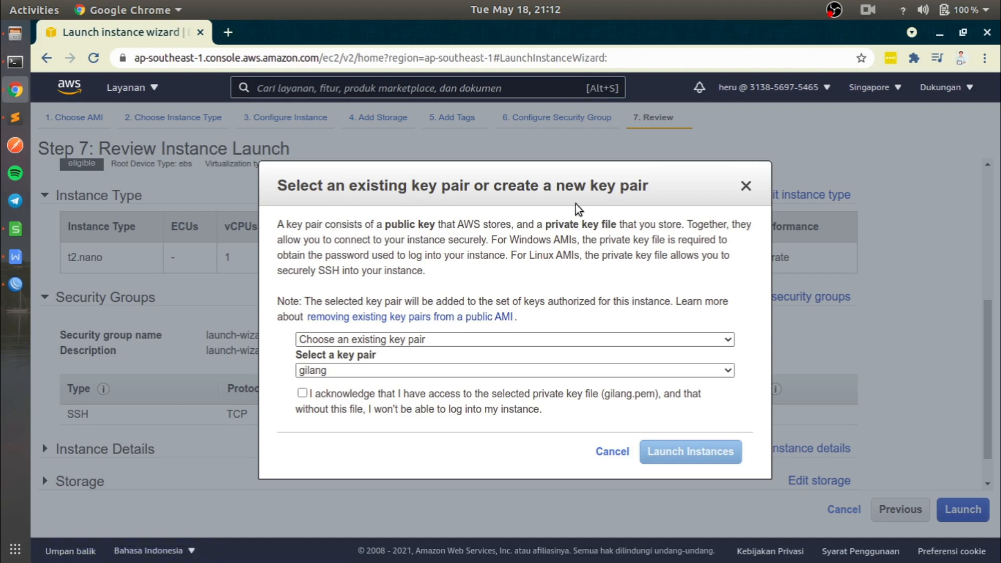
{"action": "left_click", "coordinate": [441, 340]}
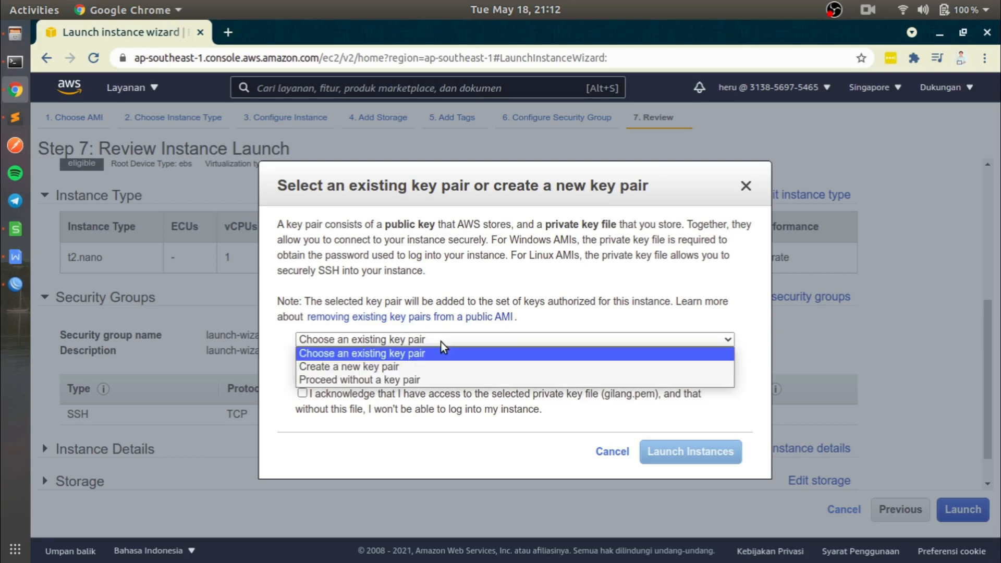
{"action": "left_click", "coordinate": [375, 368]}
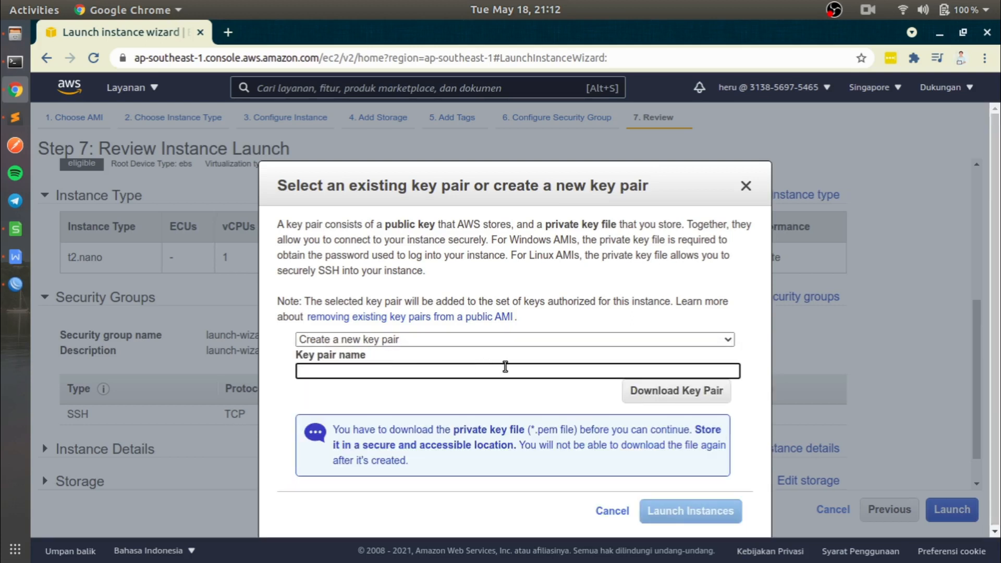
{"action": "type", "text": "setiawan"}
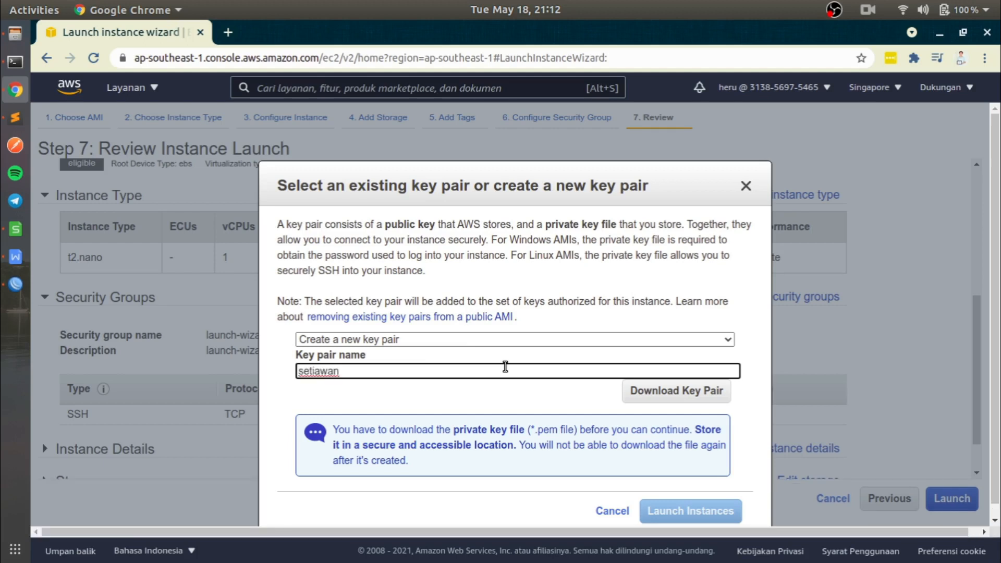
{"action": "scroll", "coordinate": [505, 366], "scroll_direction": "down", "scroll_amount": 2}
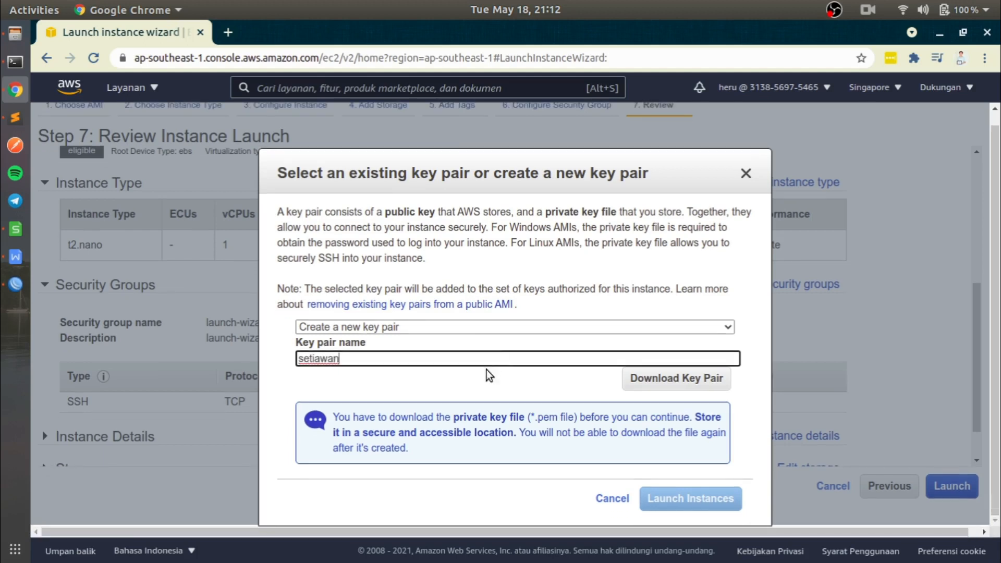
{"action": "left_click", "coordinate": [661, 385]}
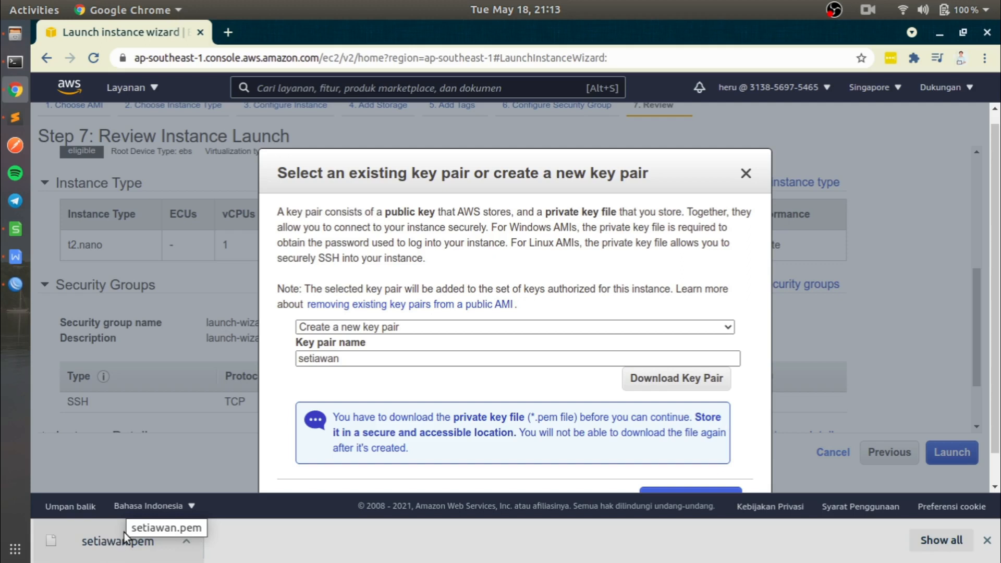
- Launch the instance with the new key pair and go from the launch status page to the instances list
{"action": "scroll", "coordinate": [532, 385], "scroll_direction": "down", "scroll_amount": 1}
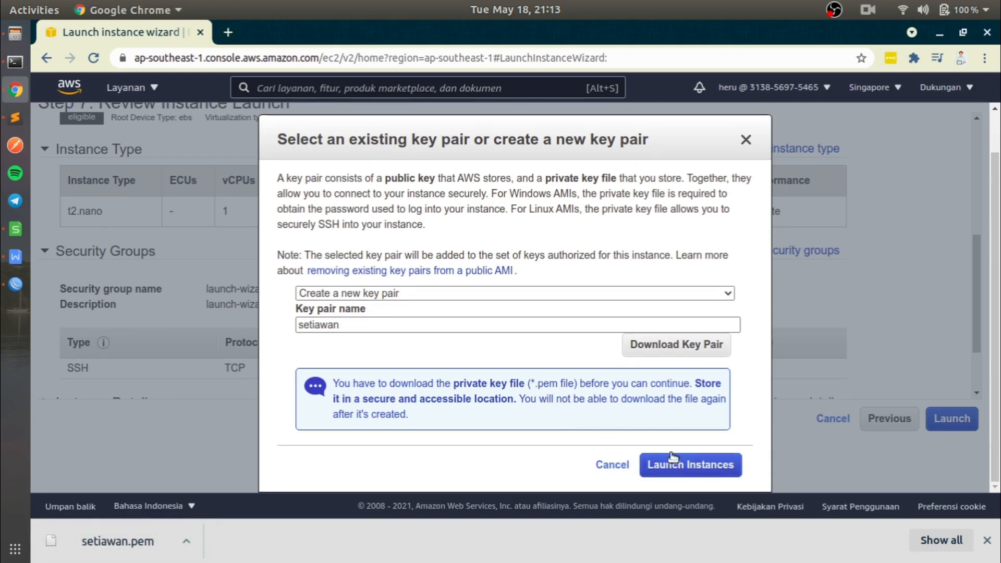
{"action": "left_click", "coordinate": [689, 467]}
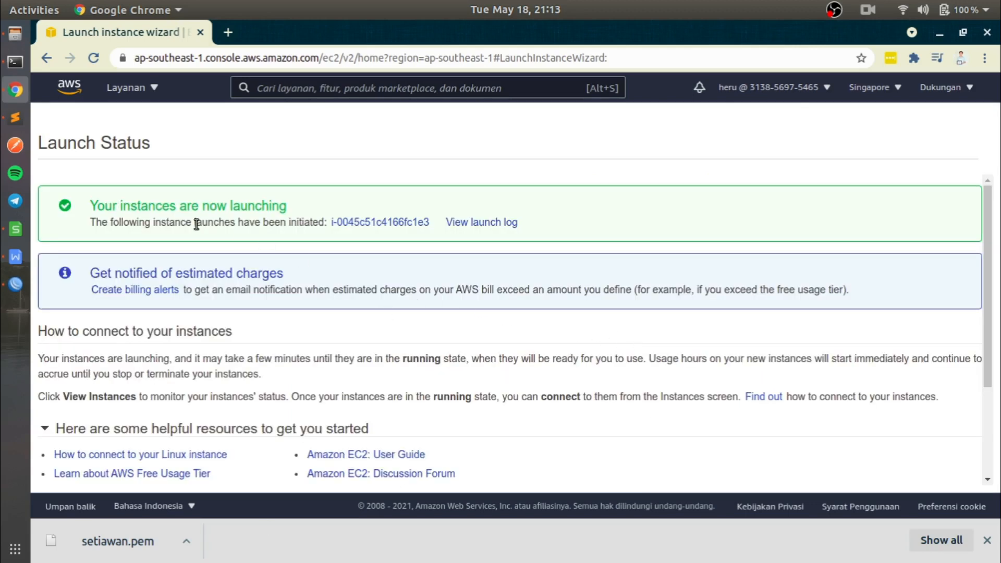
{"action": "scroll", "coordinate": [244, 200], "scroll_direction": "down", "scroll_amount": 5}
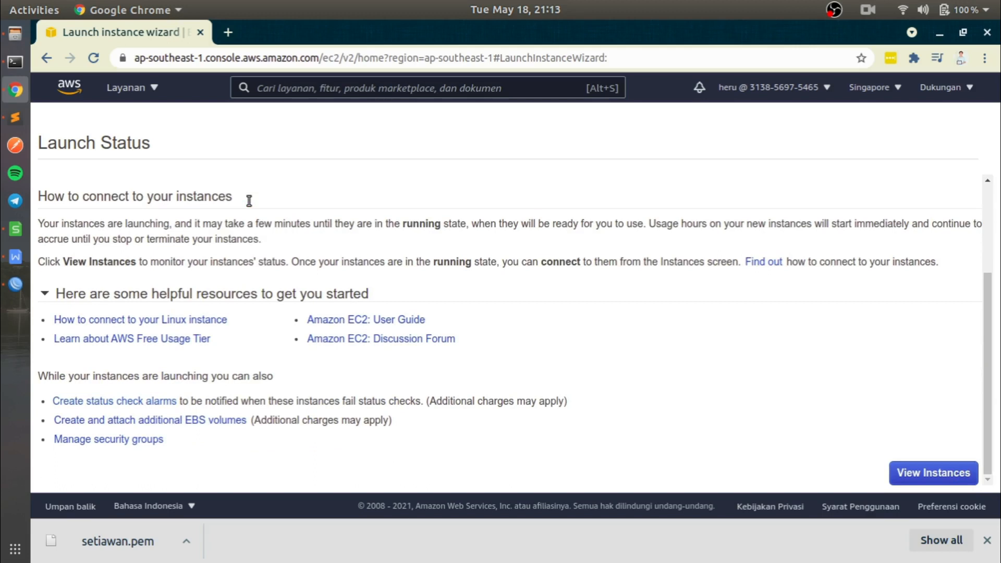
{"action": "scroll", "coordinate": [365, 263], "scroll_direction": "up", "scroll_amount": 1}
{"action": "scroll", "coordinate": [342, 261], "scroll_direction": "up", "scroll_amount": 4}
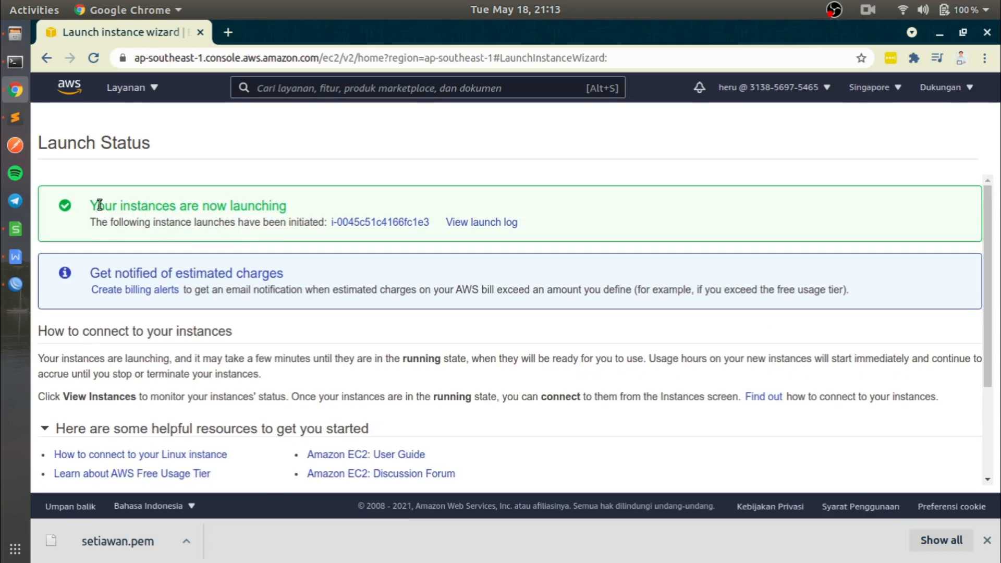
{"action": "scroll", "coordinate": [406, 261], "scroll_direction": "down", "scroll_amount": 5}
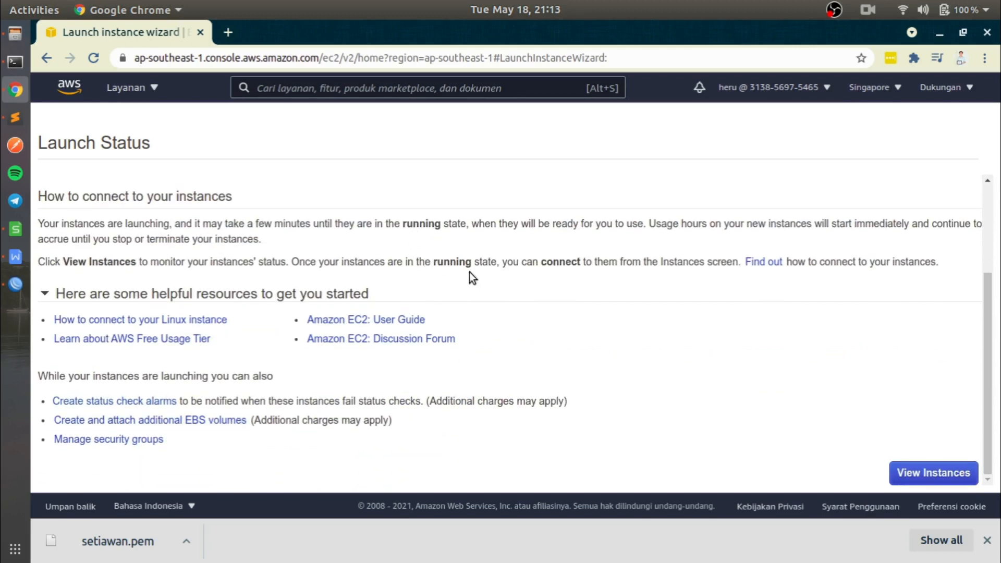
{"action": "left_click", "coordinate": [920, 473]}
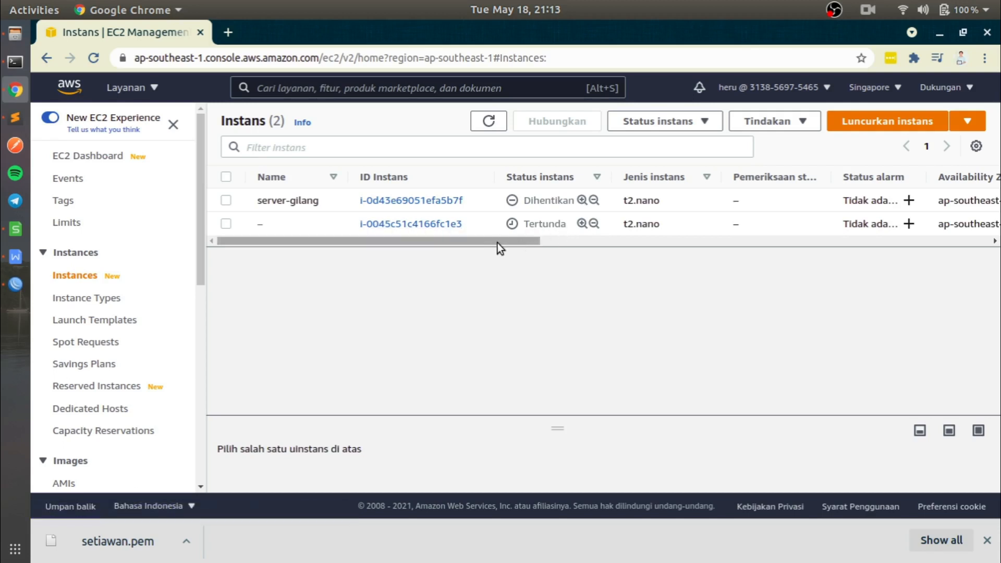
- Refresh the instances list and name the unnamed new instance "server-" followed by its owner's first name
{"action": "left_click_drag", "start_coordinate": [498, 240], "coordinate": [475, 240]}
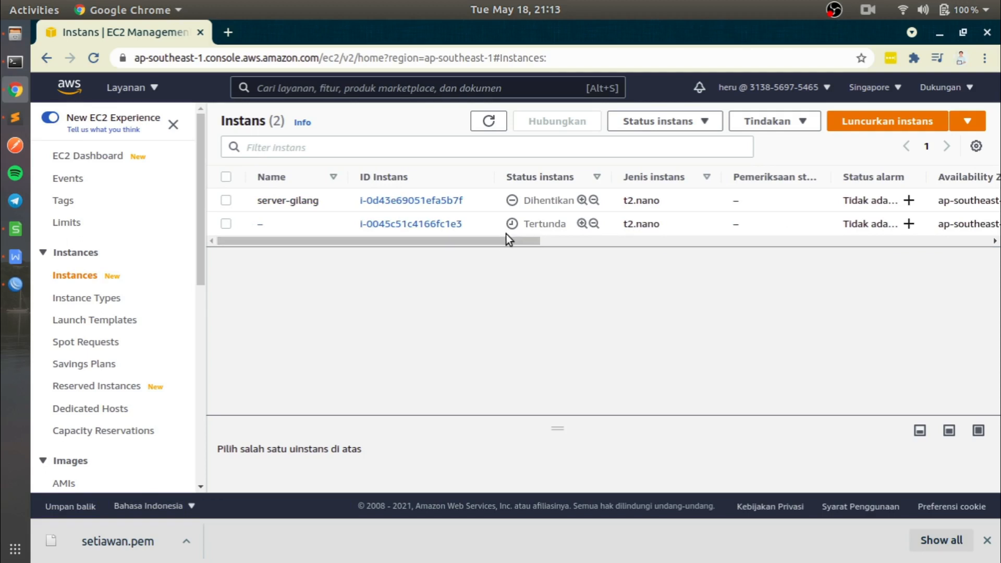
{"action": "left_click", "coordinate": [489, 121]}
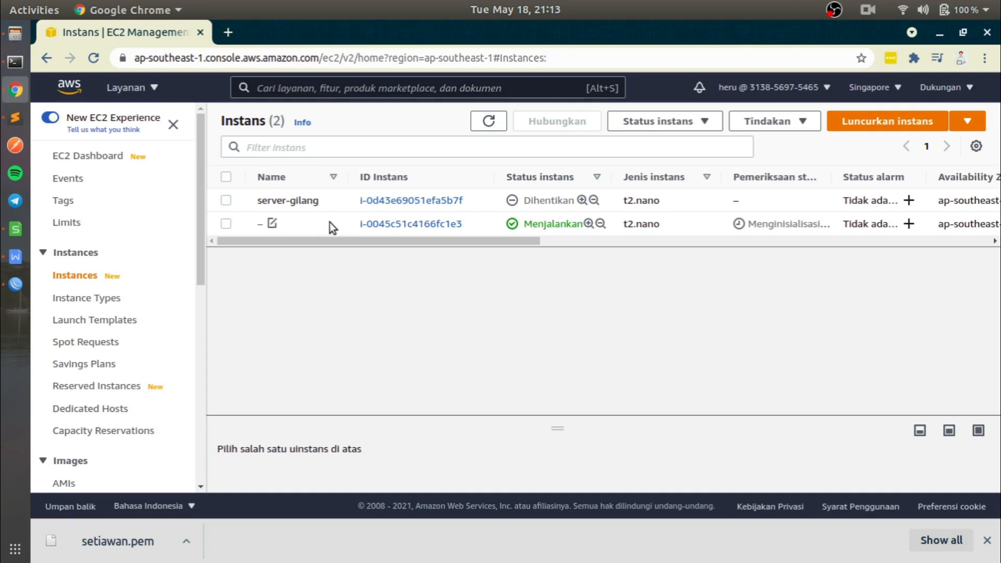
{"action": "left_click", "coordinate": [272, 223]}
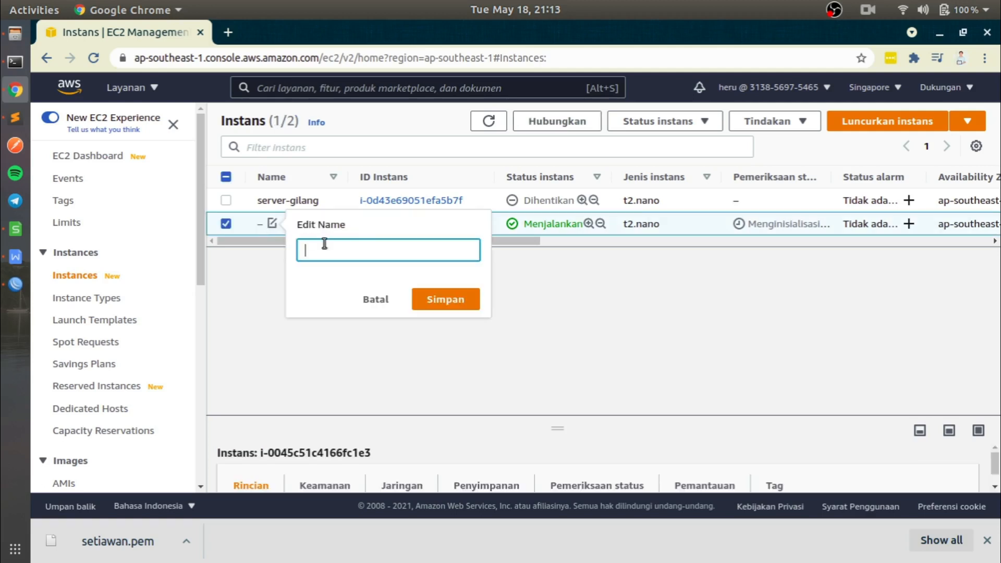
{"action": "type", "text": "server-heru"}
{"action": "left_click", "coordinate": [446, 306]}
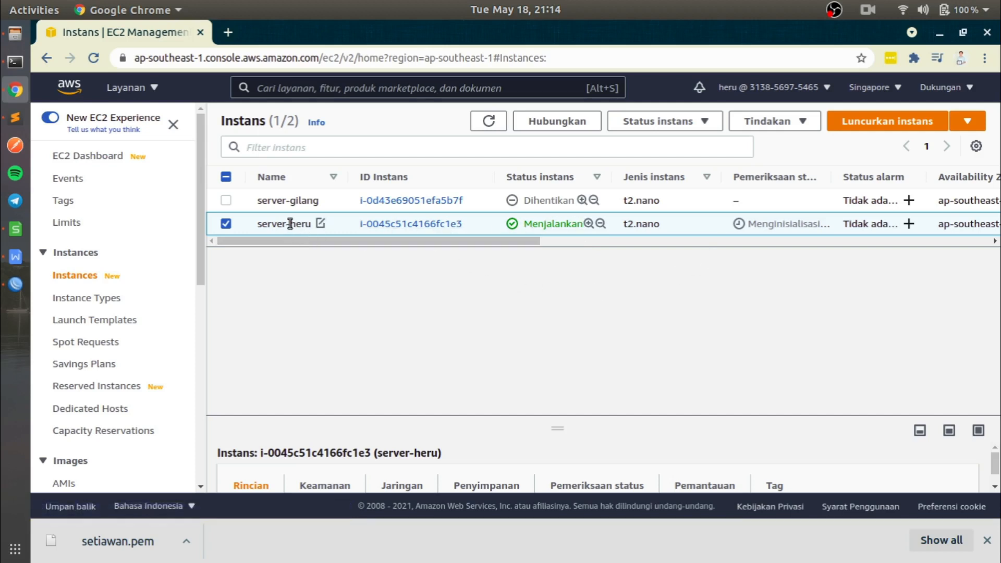
- Switch the selection between the two instances, ending with only the newly launched one selected
{"action": "left_click", "coordinate": [231, 201]}
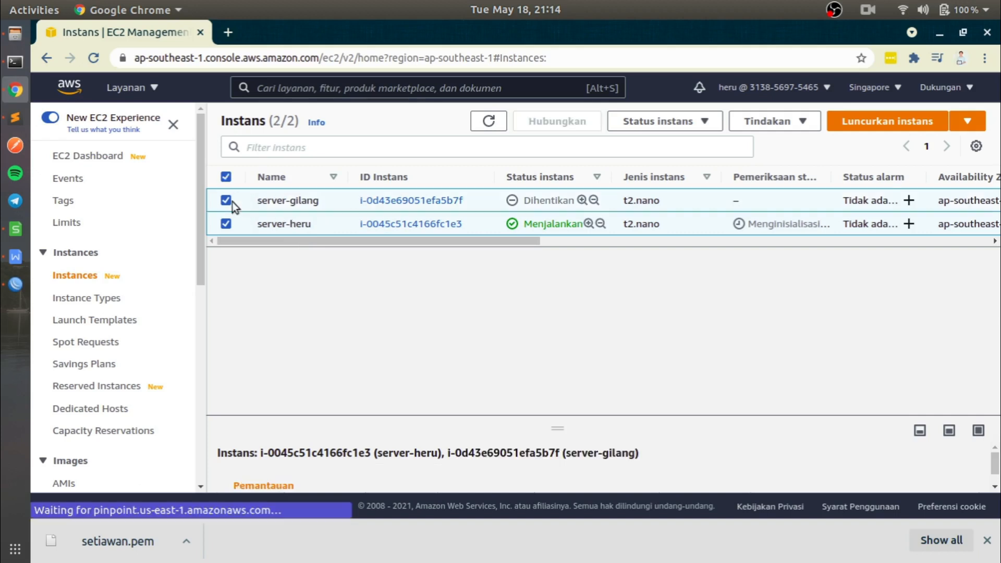
{"action": "left_click", "coordinate": [227, 225]}
{"action": "left_click", "coordinate": [274, 222]}
{"action": "left_click", "coordinate": [273, 201]}
{"action": "left_click", "coordinate": [278, 222]}
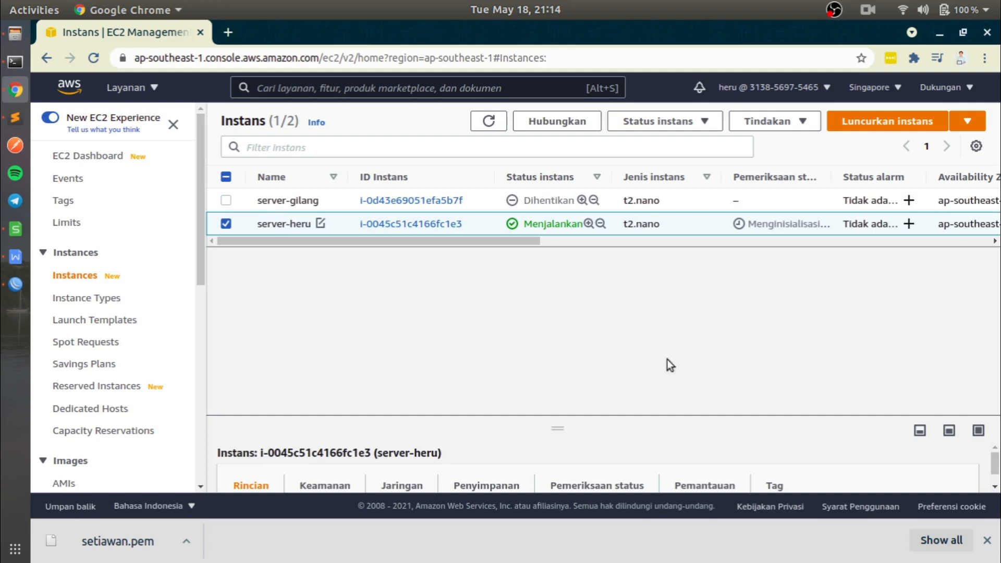
- Enlarge the details pane of the new instance and copy its public IPv4 address
{"action": "left_click_drag", "start_coordinate": [632, 417], "coordinate": [639, 269]}
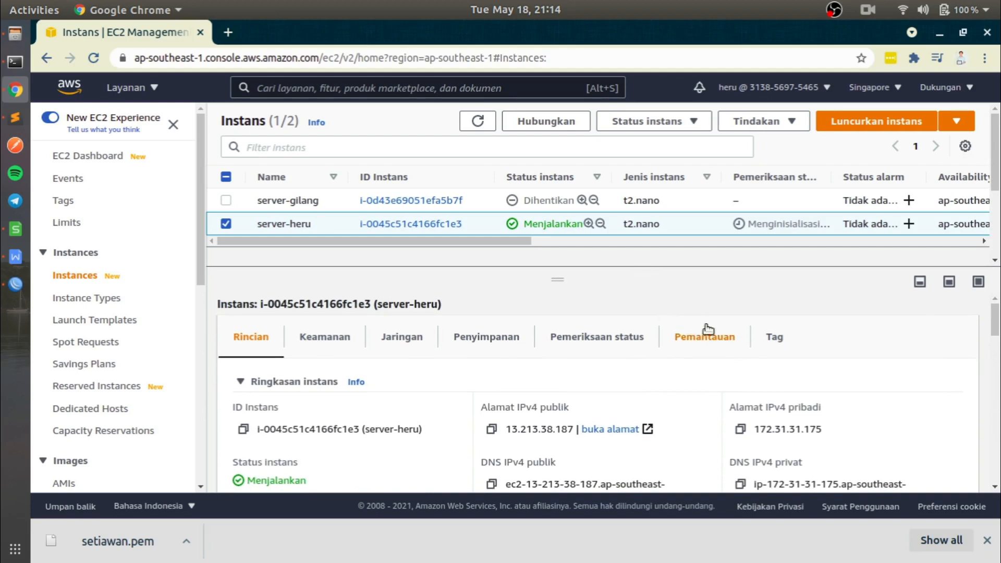
{"action": "scroll", "coordinate": [724, 330], "scroll_direction": "down", "scroll_amount": 3}
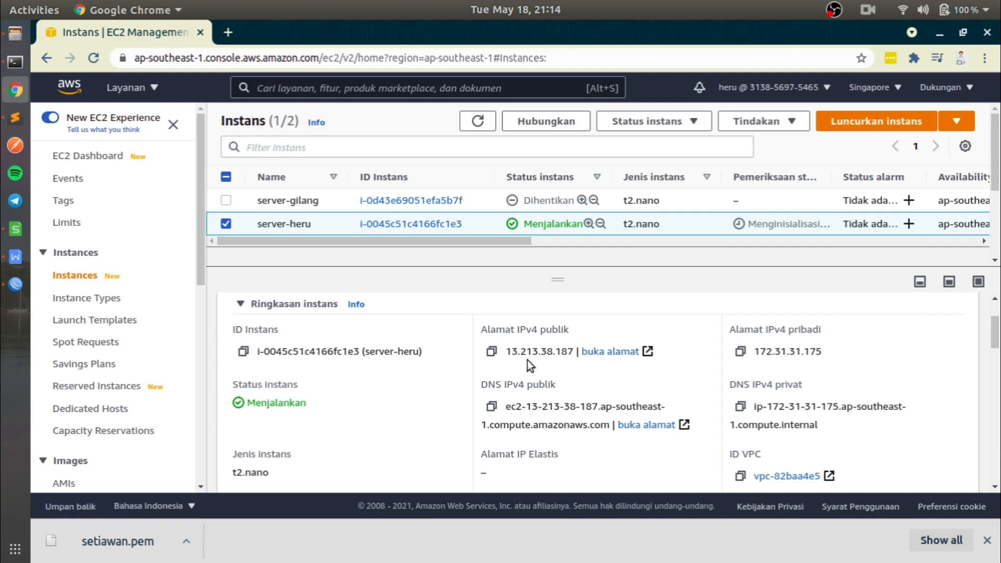
{"action": "left_click", "coordinate": [492, 352]}
- Stop the newly launched t2.nano instance and confirm the stop request
{"action": "right_click", "coordinate": [274, 225]}
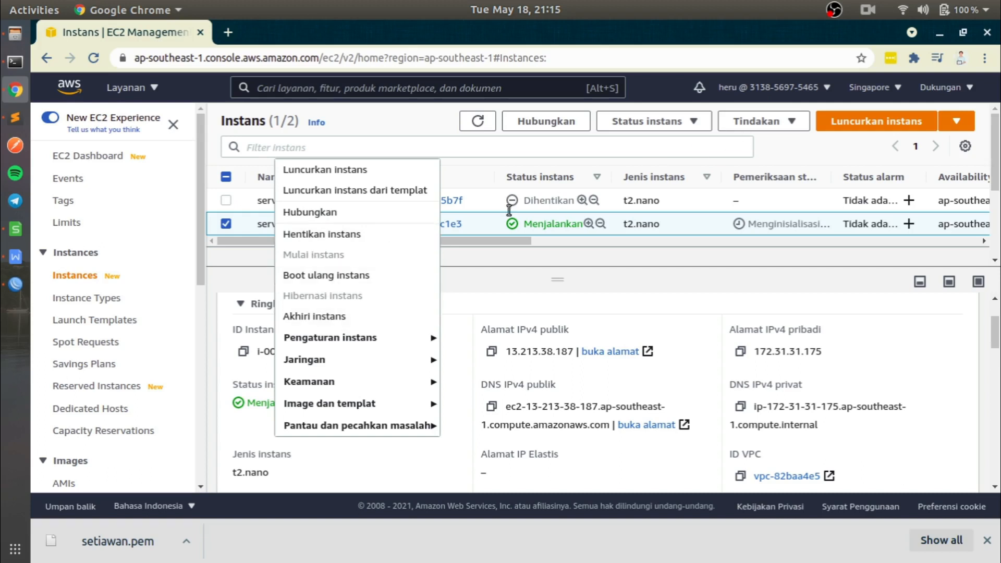
{"action": "left_click", "coordinate": [355, 239]}
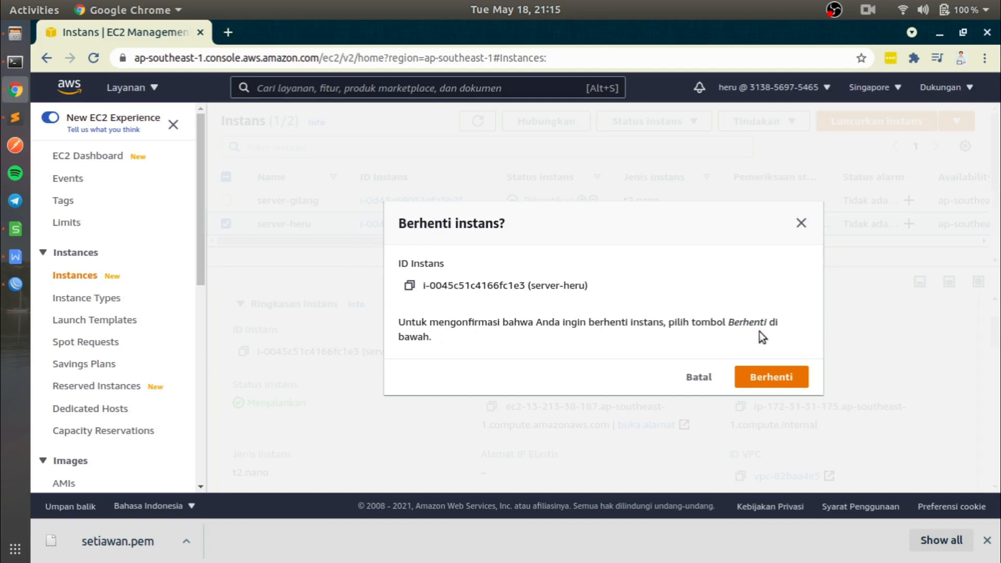
{"action": "left_click", "coordinate": [780, 381]}
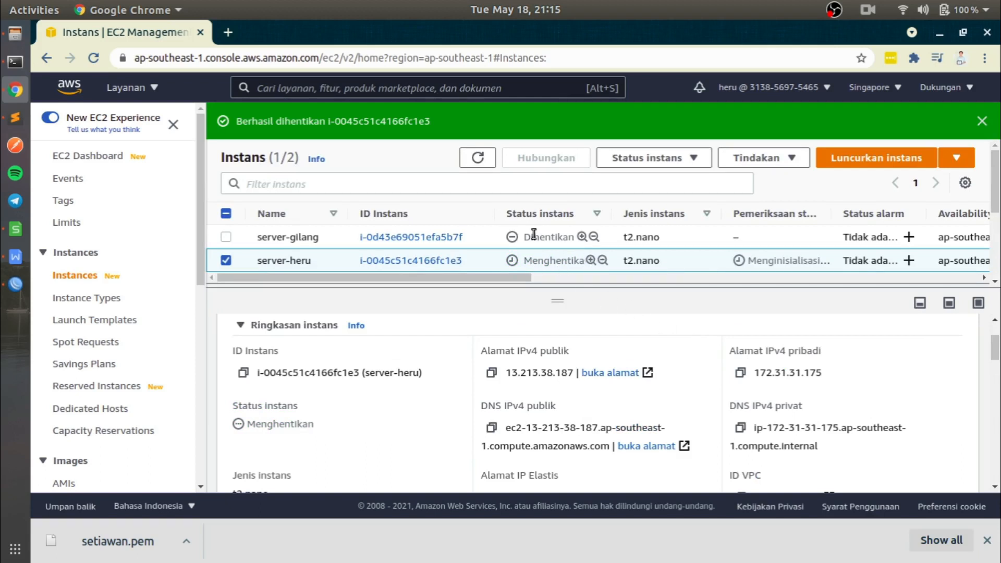
- Refresh the instances list repeatedly to check the status of the instance being stopped
{"action": "left_click", "coordinate": [479, 157]}
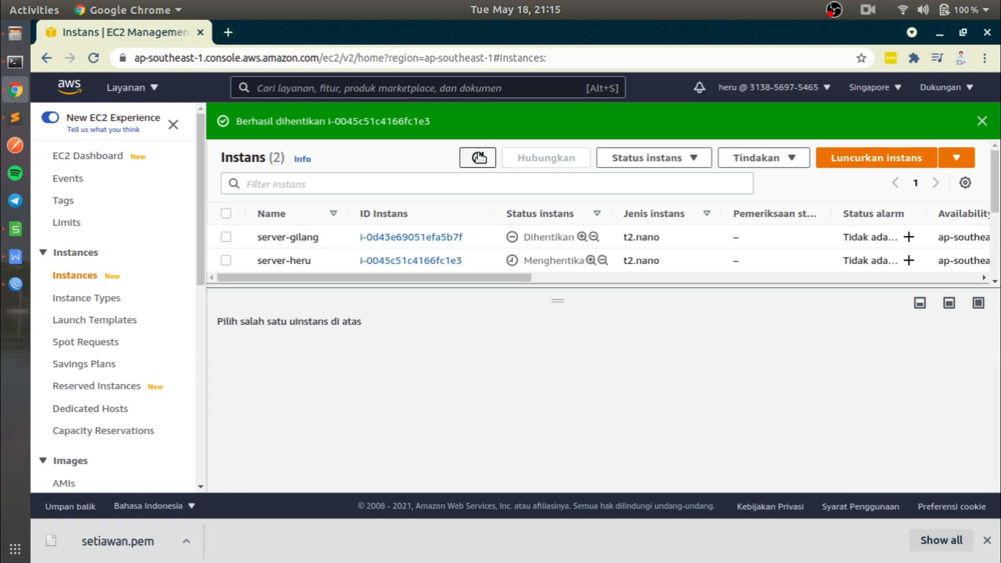
{"action": "left_click", "coordinate": [479, 157]}
{"action": "left_click", "coordinate": [479, 157]}
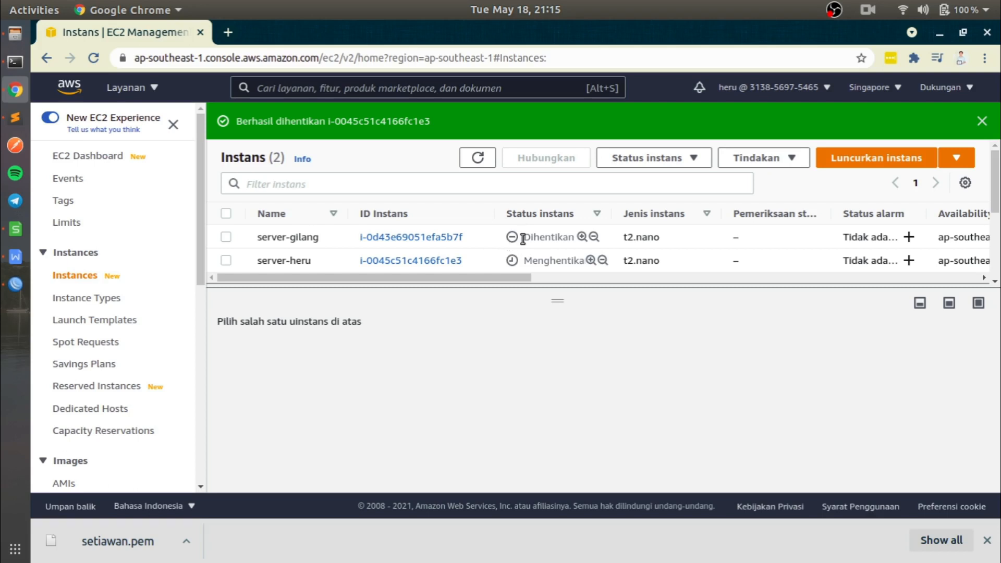
{"action": "left_click", "coordinate": [477, 159]}
{"action": "left_click", "coordinate": [478, 159]}
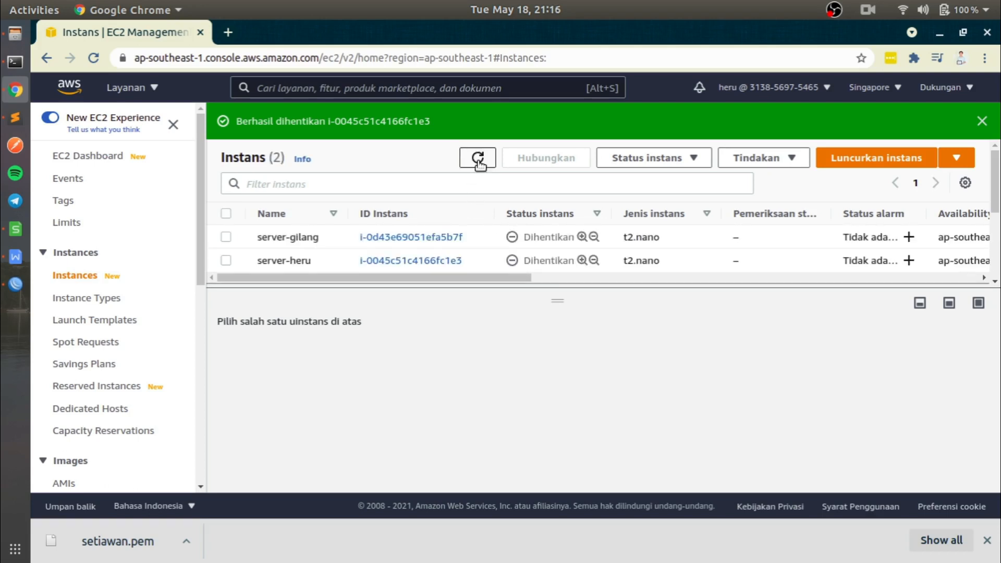